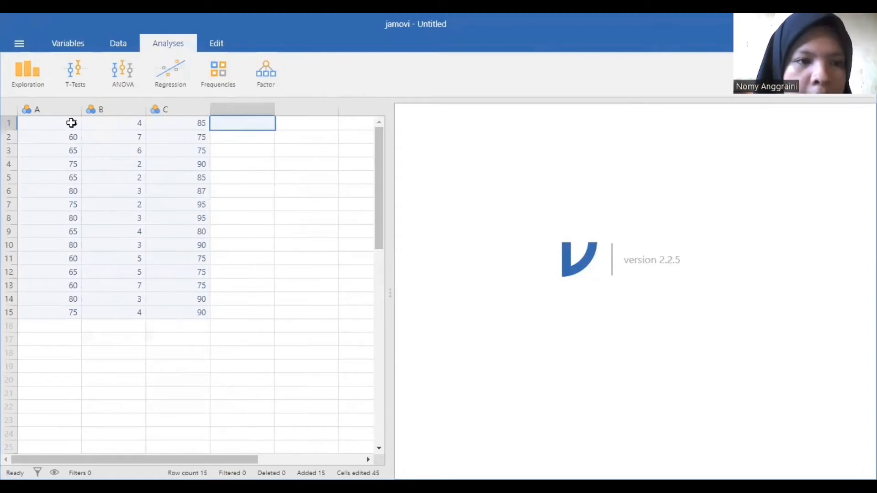
- Rename variable A as "Tingkat Intelegensi (X1)"
left_click(67, 46)
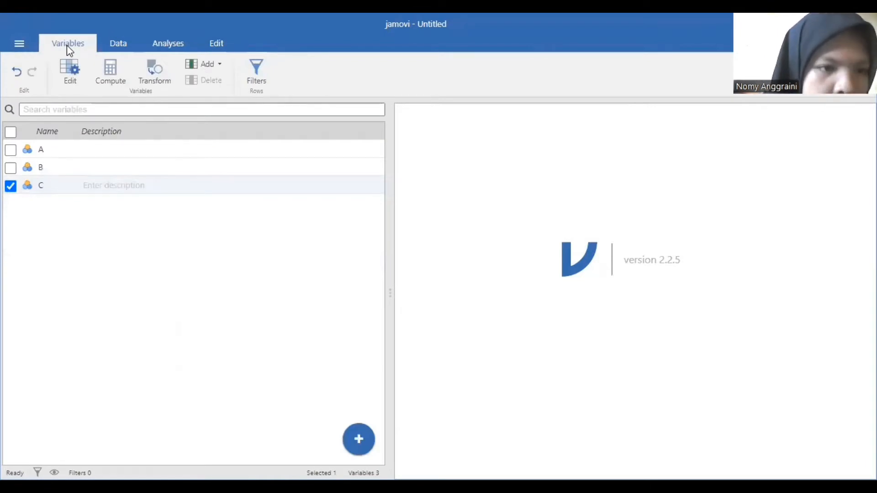
left_click(41, 149)
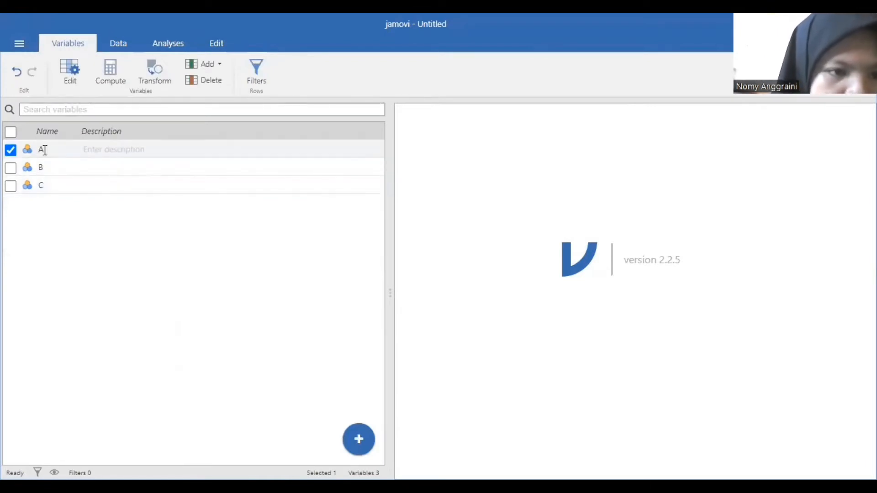
left_click(46, 149)
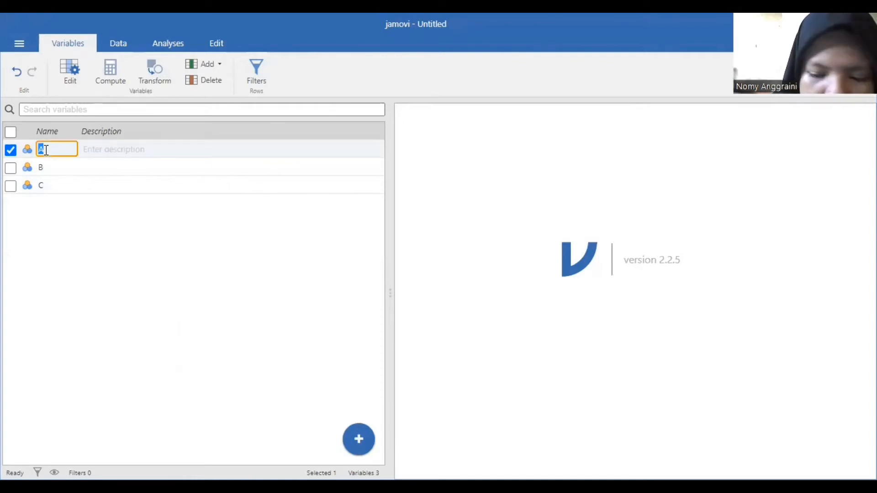
key("BackSpace")
type("TINGK")
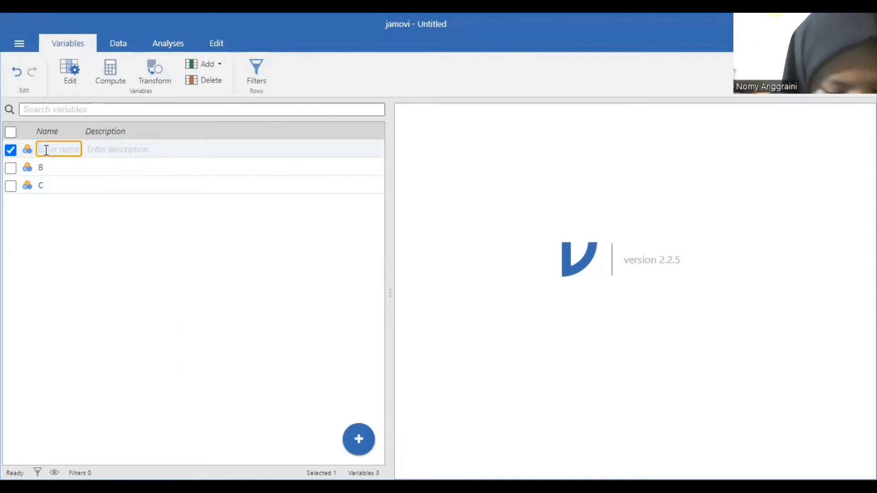
type("AT")
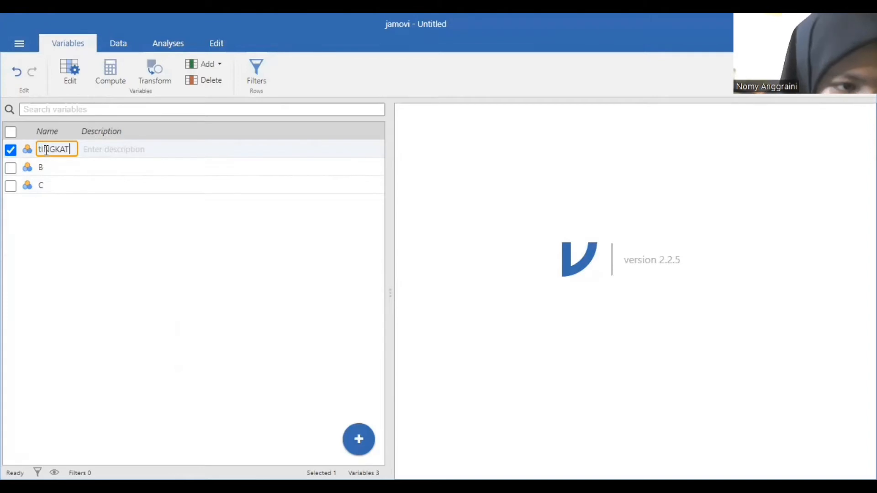
key("BackSpace")
key("BackSpace")
key("BackSpace")
key("BackSpace")
key("BackSpace")
key("BackSpace")
key("BackSpace")
key("BackSpace")
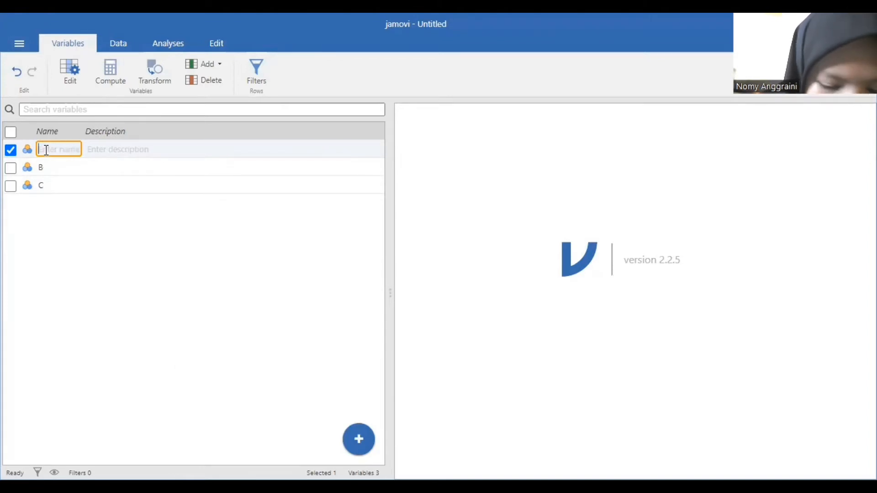
type("Tingkat ")
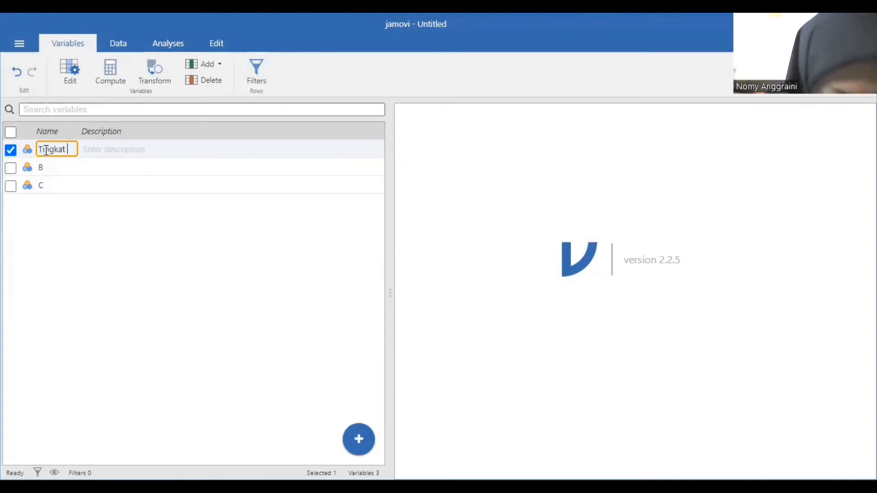
type("Intelegens")
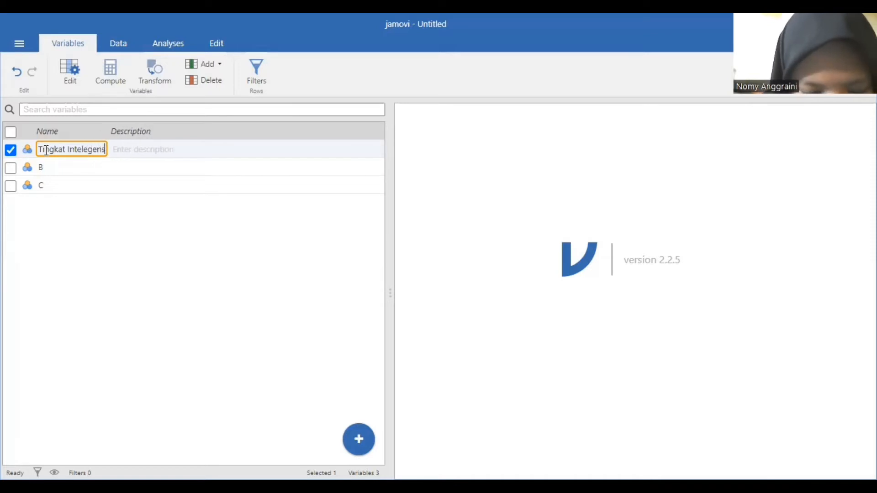
type("i (X1")
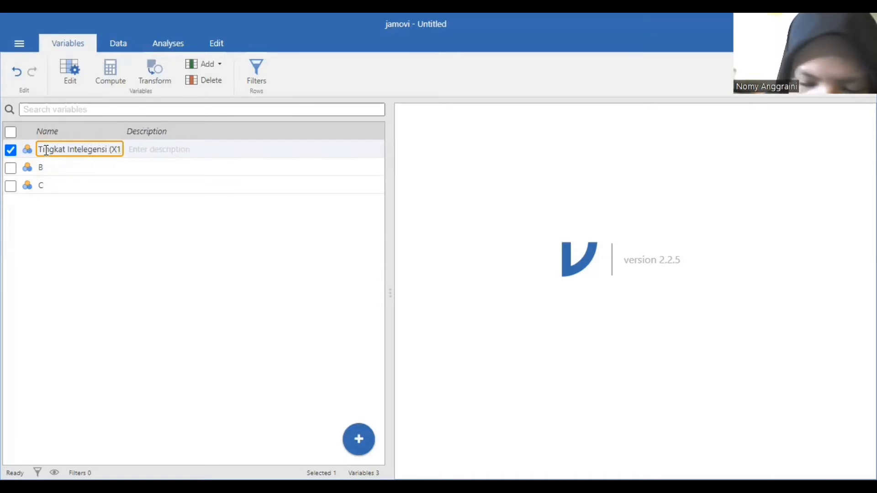
type(")")
- Rename variable B as "Tidak Masuk Kelas (X2)"
left_click(42, 169)
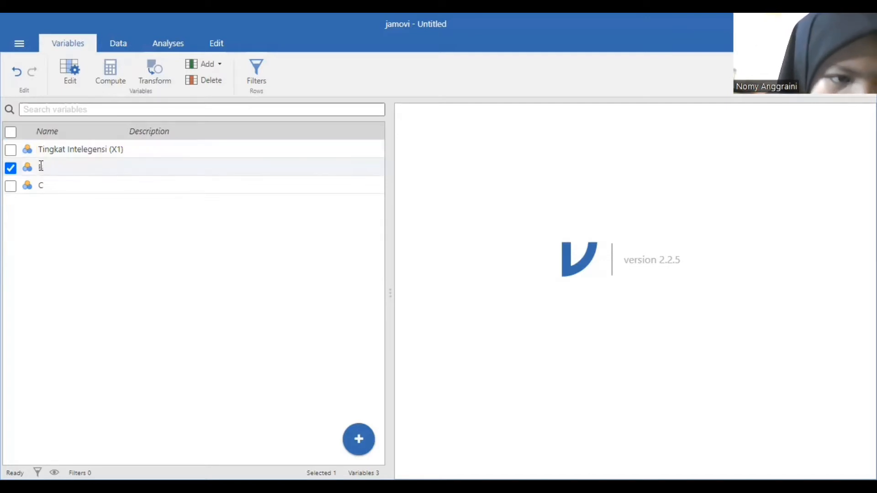
left_click(43, 167)
key("BackSpace")
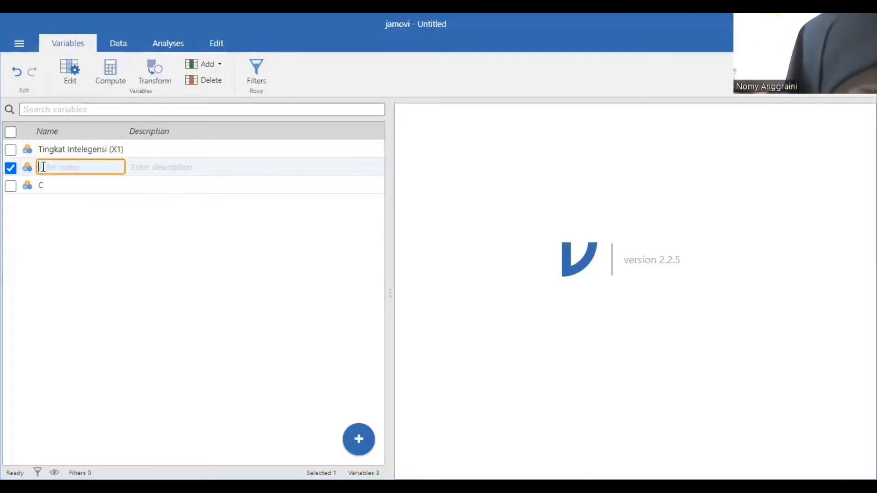
type("Tida")
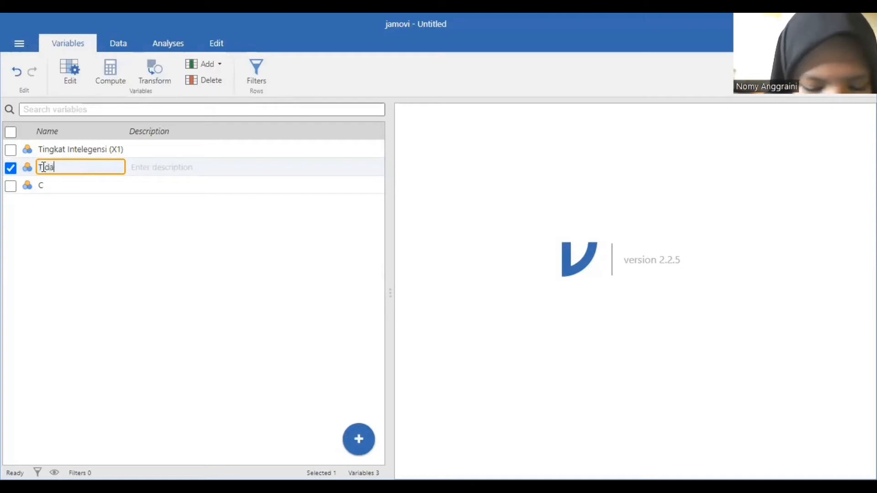
type("k Masu")
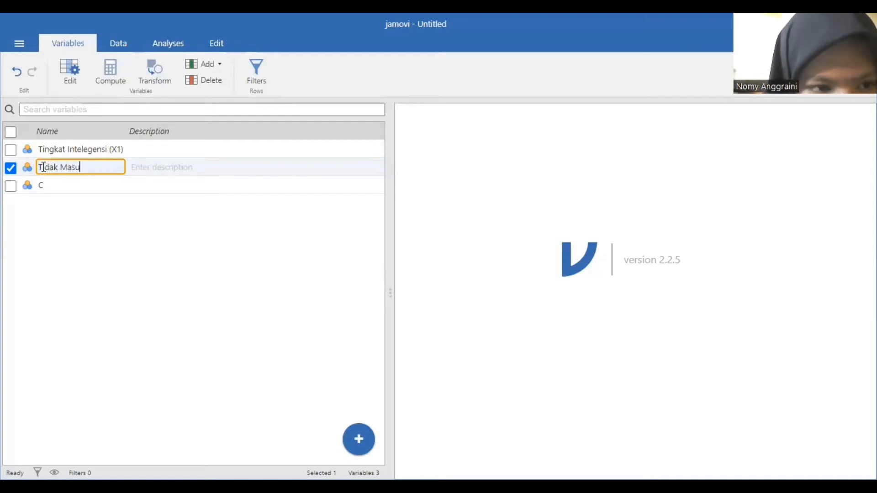
type("k K")
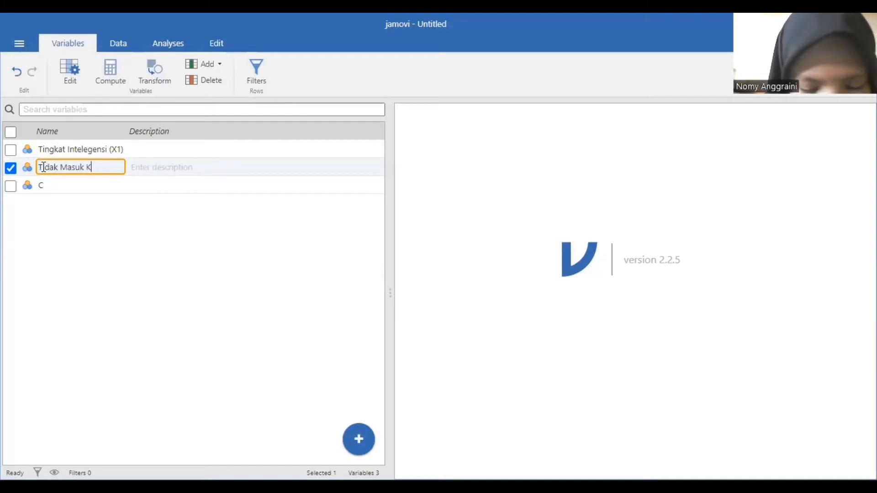
type("elas (X2")
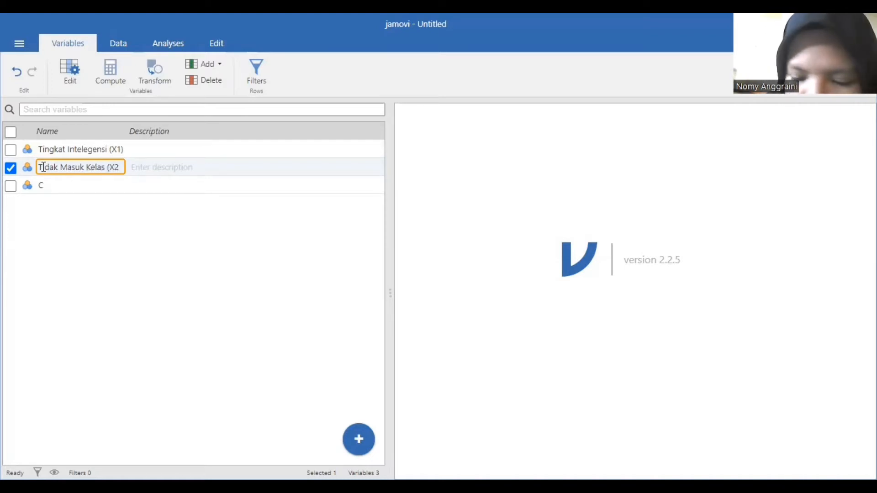
type(")")
- Rename variable C as "Nilai Ujian (Y)"
left_click(45, 185)
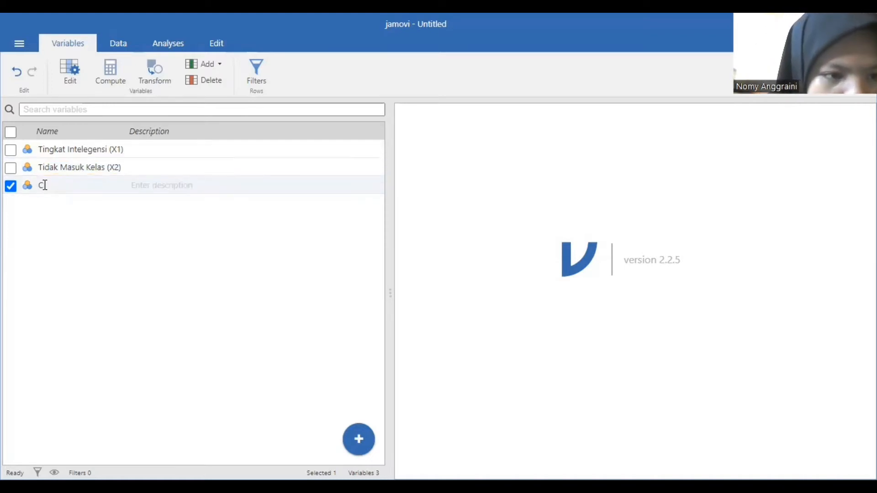
left_click(45, 185)
key("BackSpace")
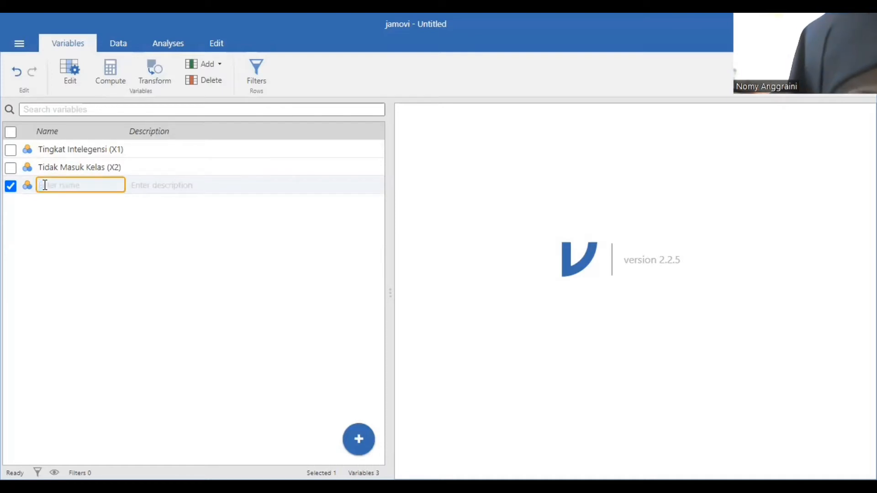
type("n")
key("BackSpace")
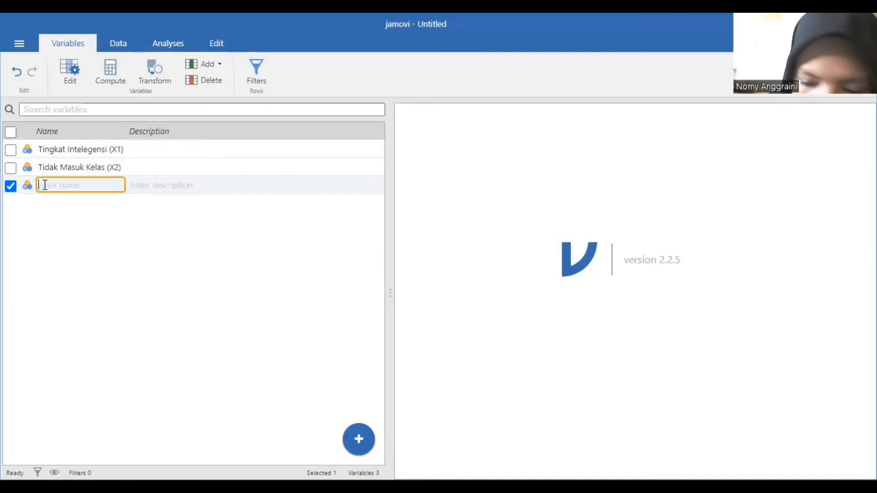
type("nILAI")
key("BackSpace")
key("BackSpace")
key("BackSpace")
key("BackSpace")
key("BackSpace")
key("BackSpace")
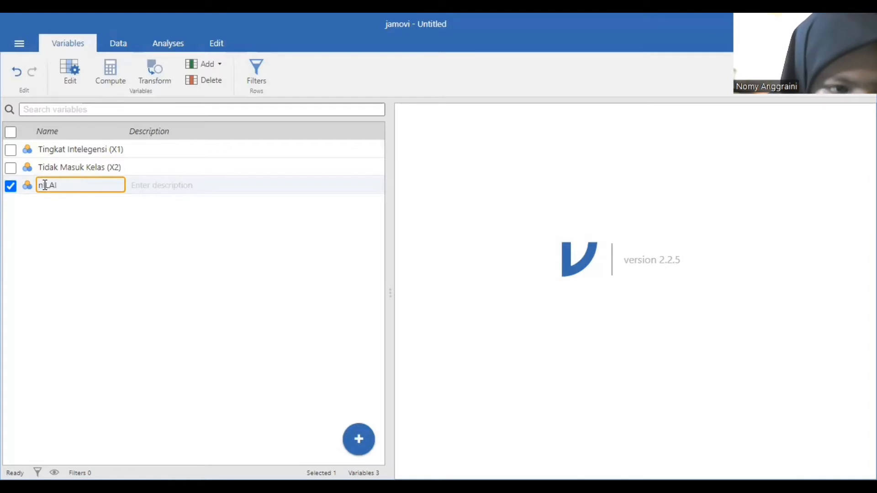
type("Nilai Uk")
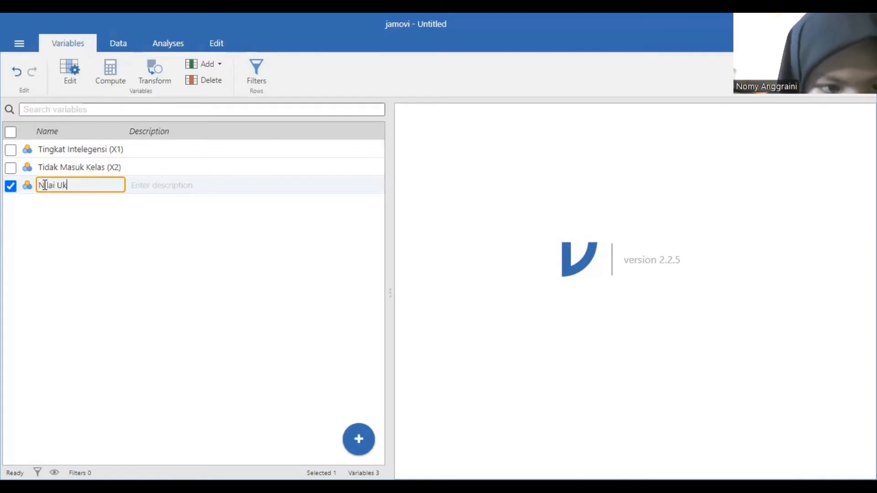
key("BackSpace")
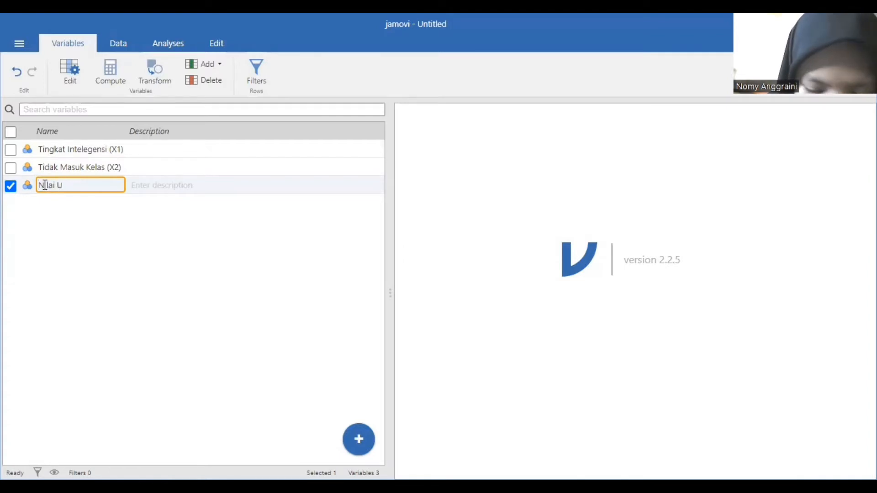
type("jian (")
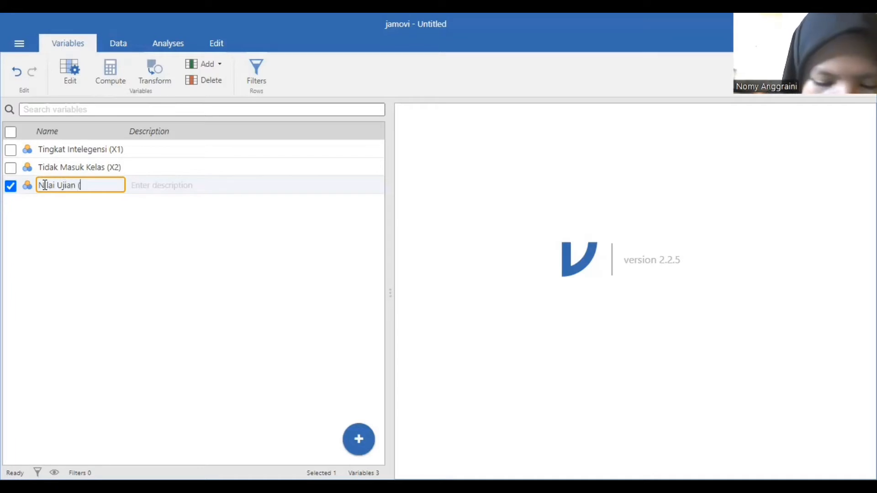
type("Y)")
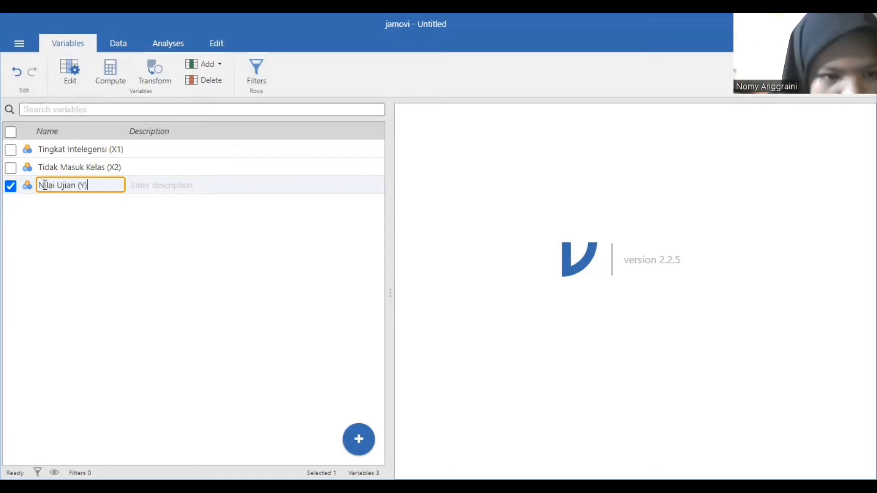
- Set the measure type of all three variables to Continuous in one edit and close the variable editor
left_click(11, 166)
left_click(9, 152)
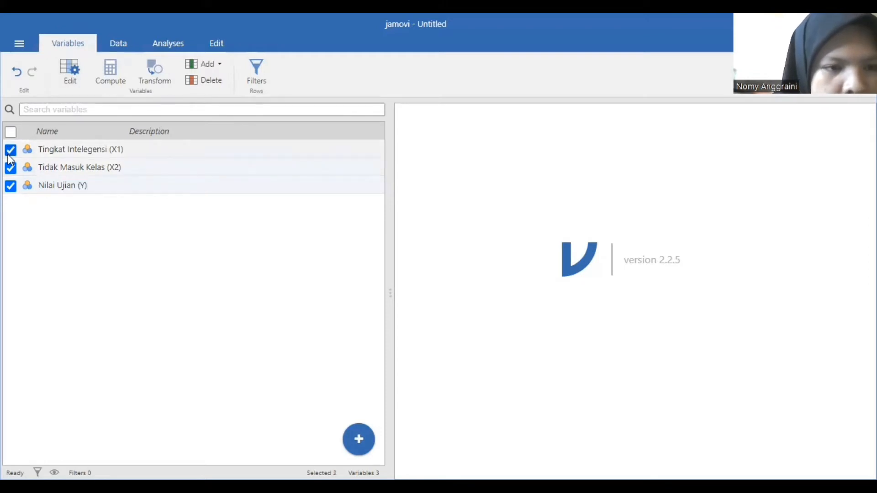
left_click(116, 44)
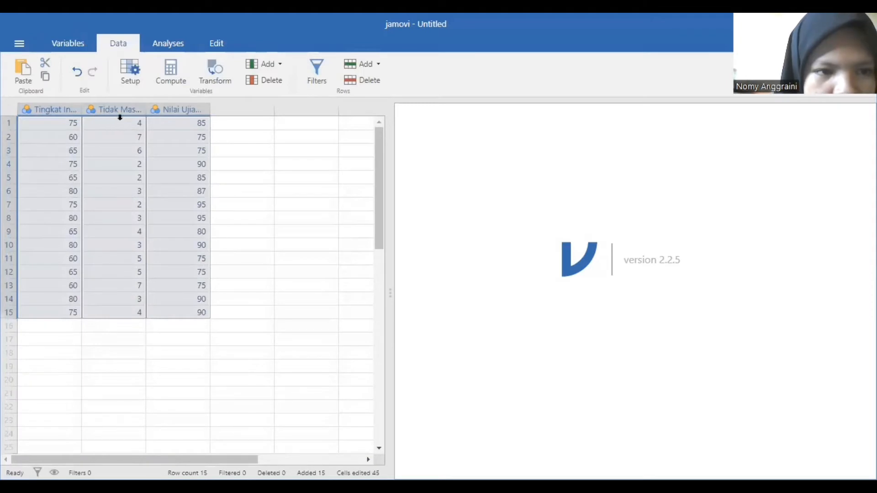
left_click(71, 45)
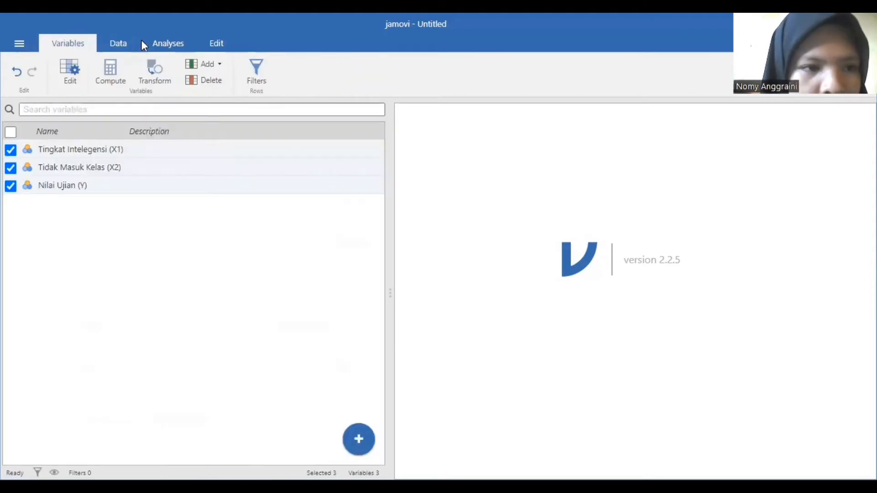
left_click(71, 76)
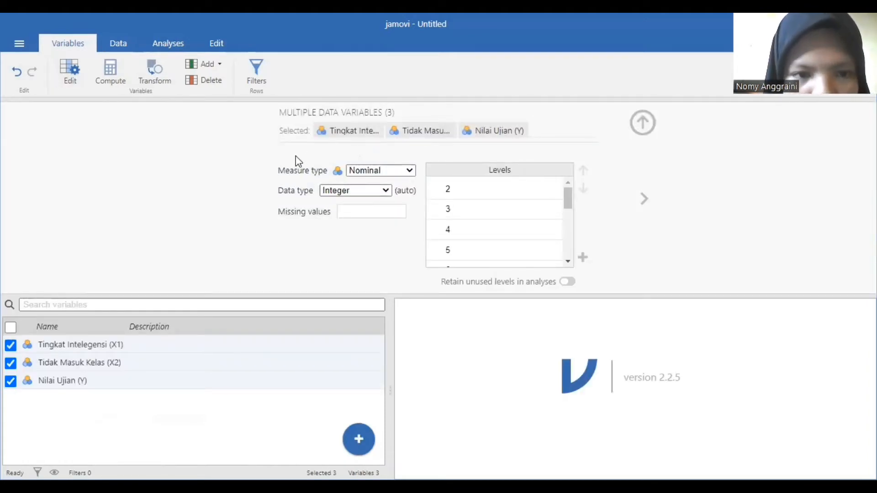
left_click(411, 172)
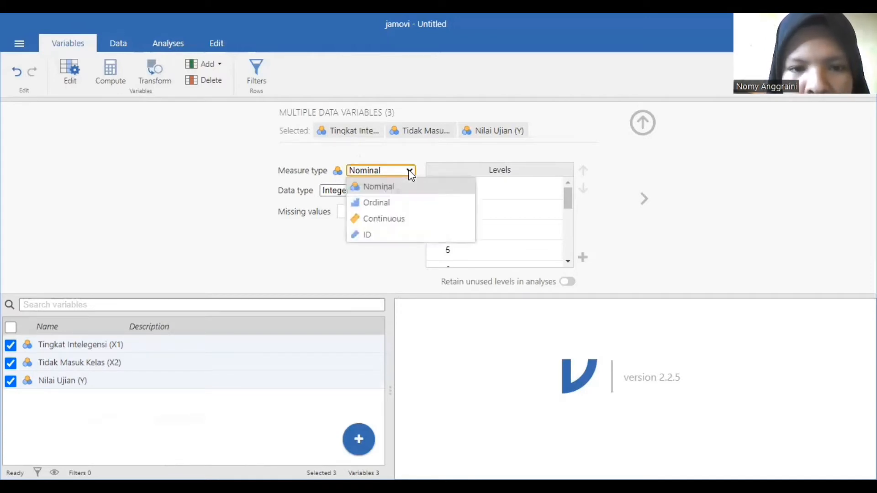
left_click(389, 222)
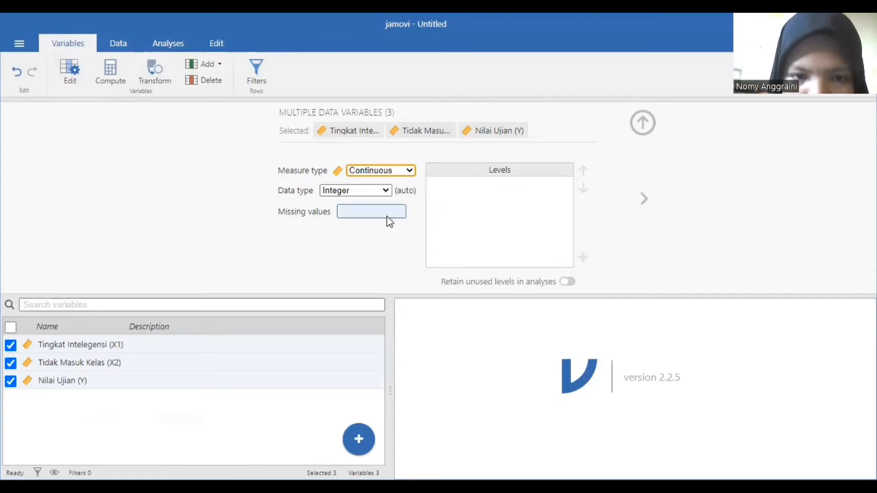
left_click(642, 132)
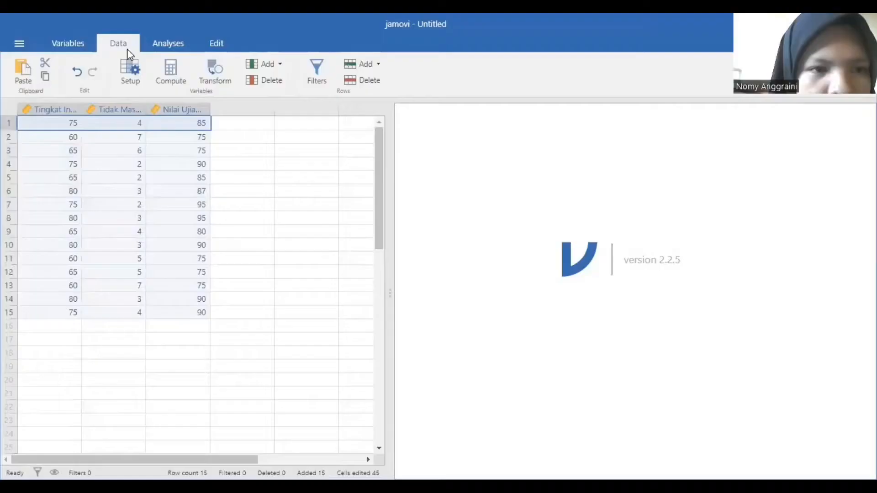
- Start a Descriptives analysis and add Tingkat Intelegensi (X1) to its analysed variables
left_click(174, 51)
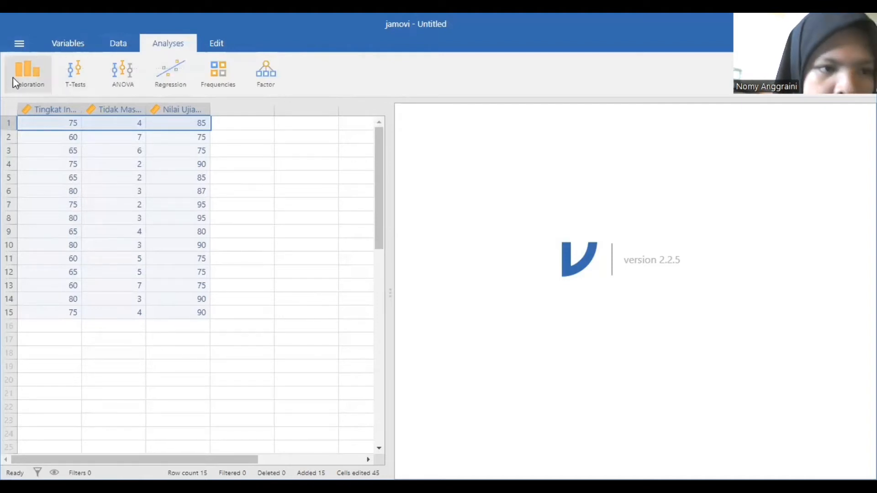
left_click(25, 82)
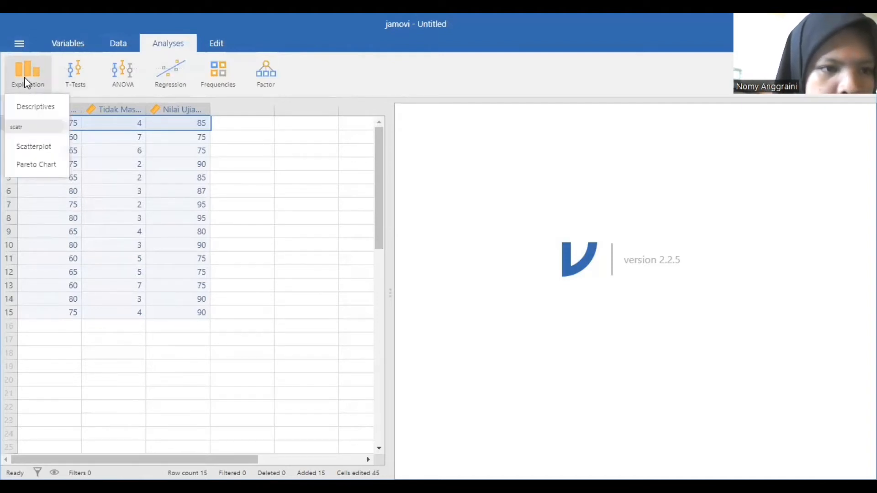
left_click(28, 111)
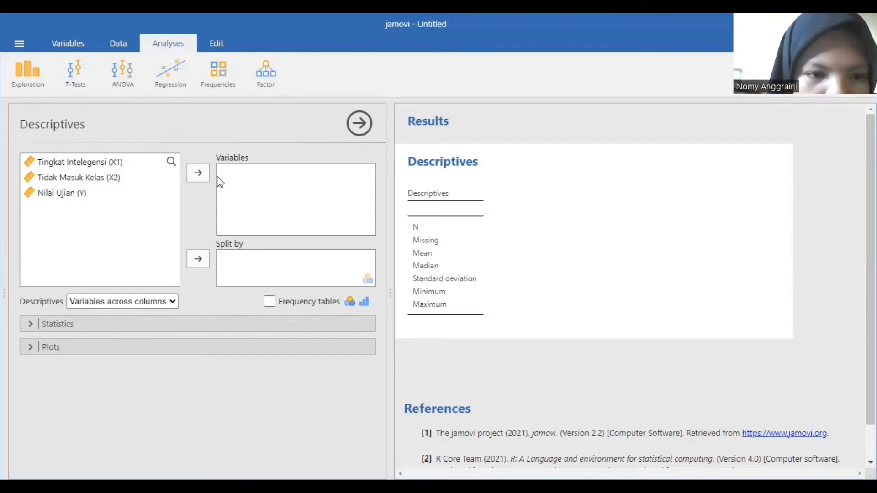
left_click(123, 168)
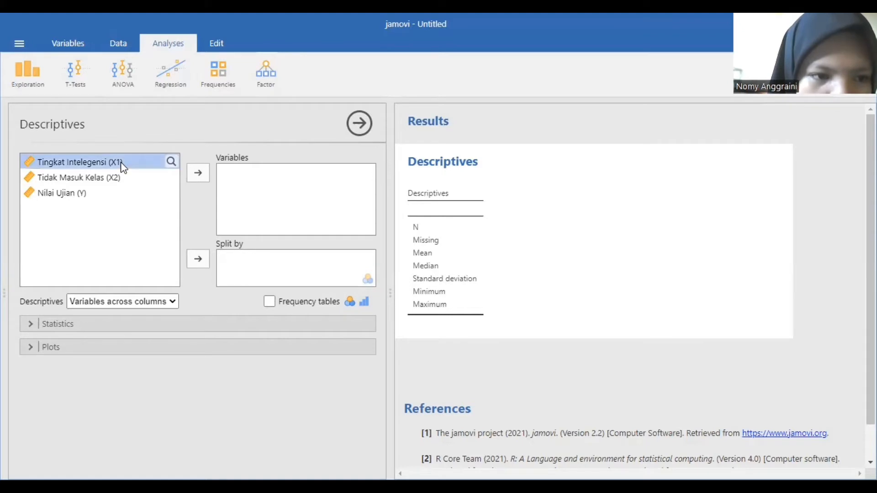
left_click(206, 173)
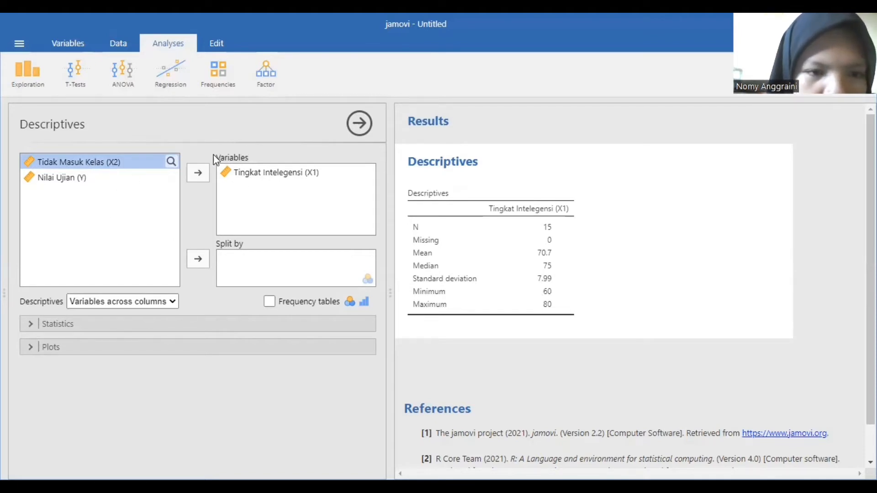
- Add Tidak Masuk Kelas (X2) and Nilai Ujian (Y) to the Descriptives variables and include the mode in the statistics
left_click(199, 175)
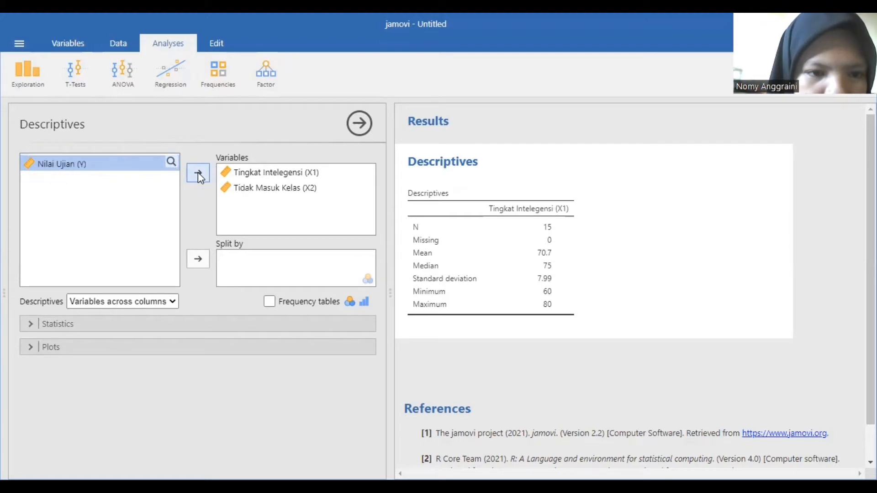
left_click(199, 175)
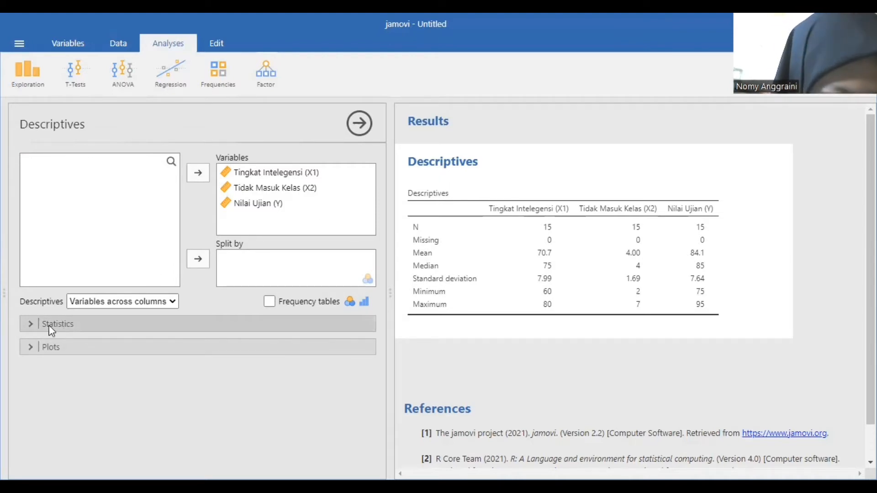
left_click(25, 323)
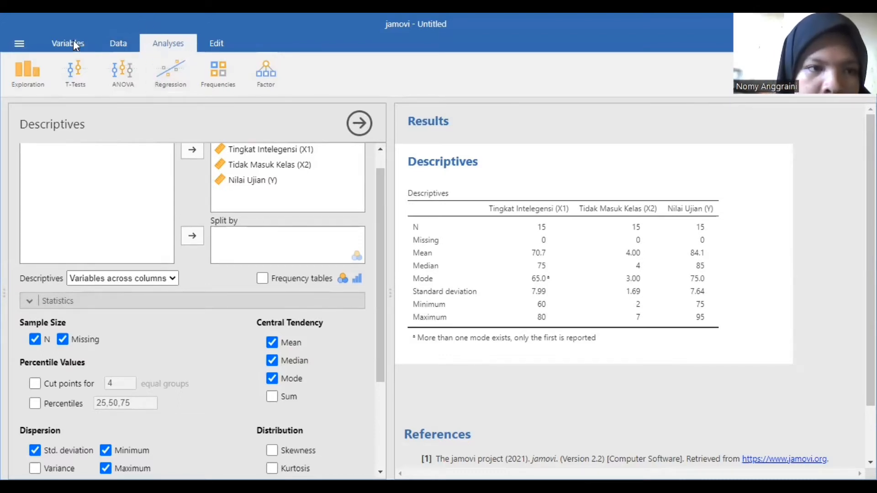
- Create a scatterplot with Tingkat Intelegensi (X1) on the X-axis, Nilai Ujian (Y) on the Y-axis and a linear regression line
left_click(27, 75)
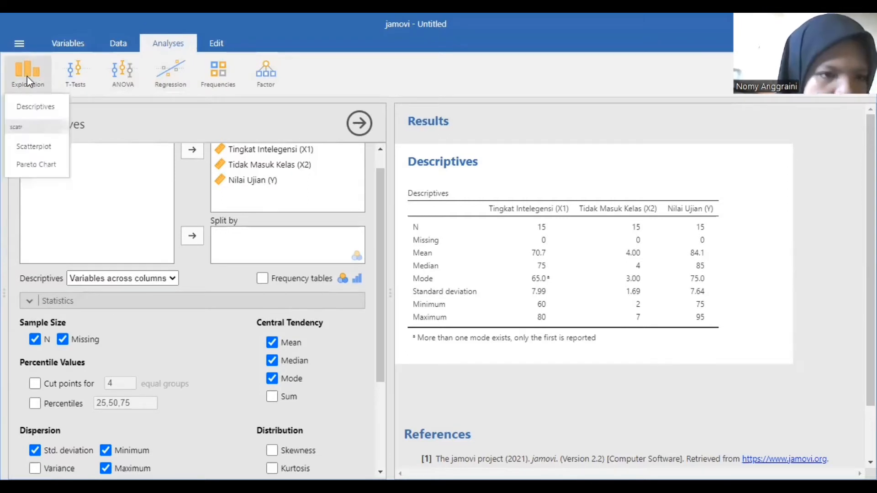
left_click(52, 149)
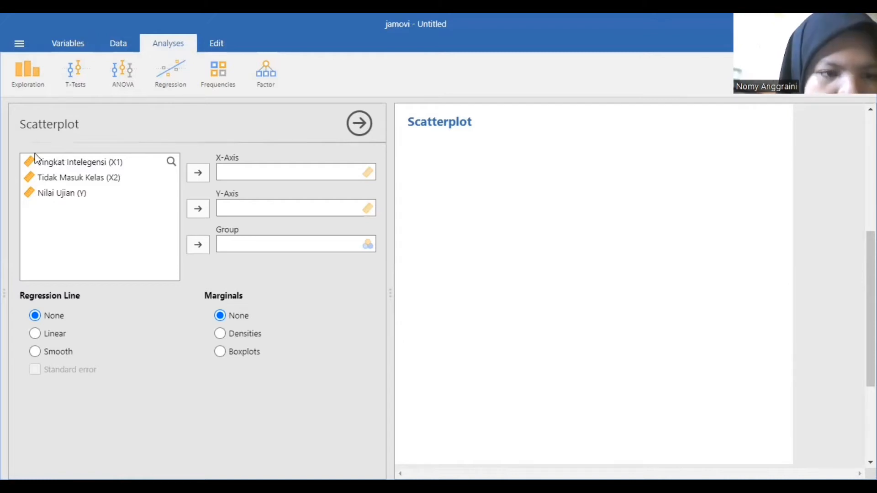
left_click(122, 165)
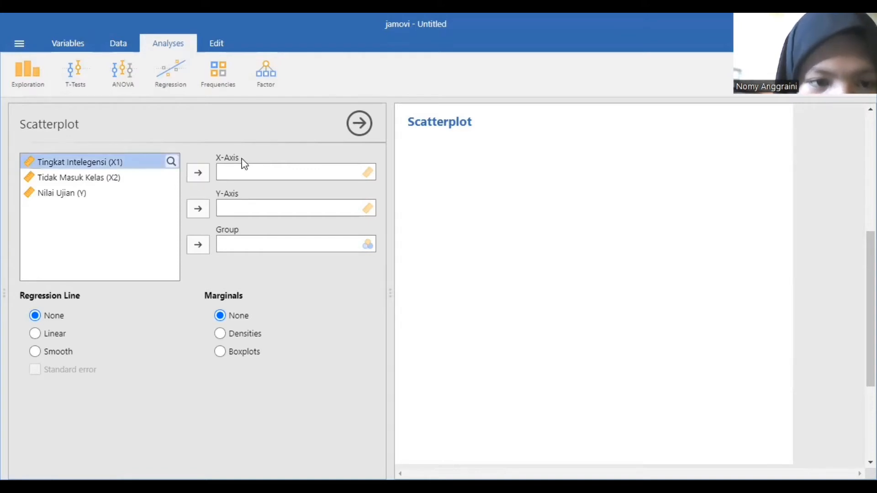
left_click(198, 172)
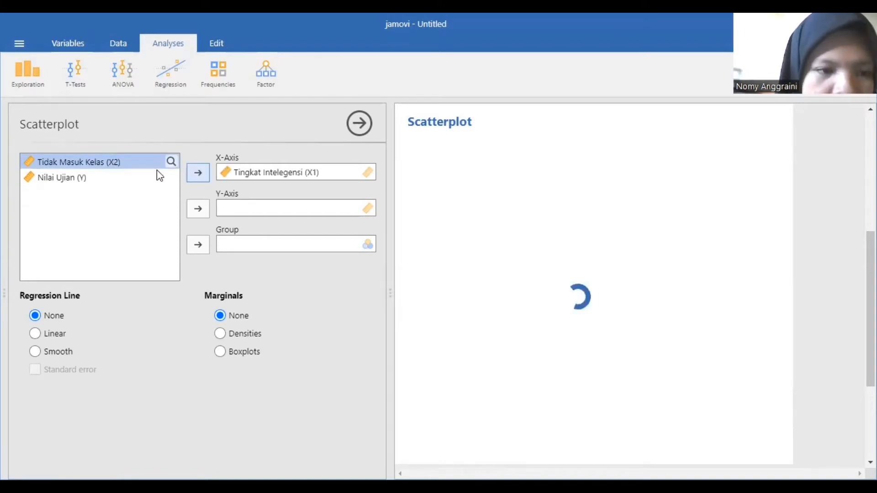
left_click(92, 179)
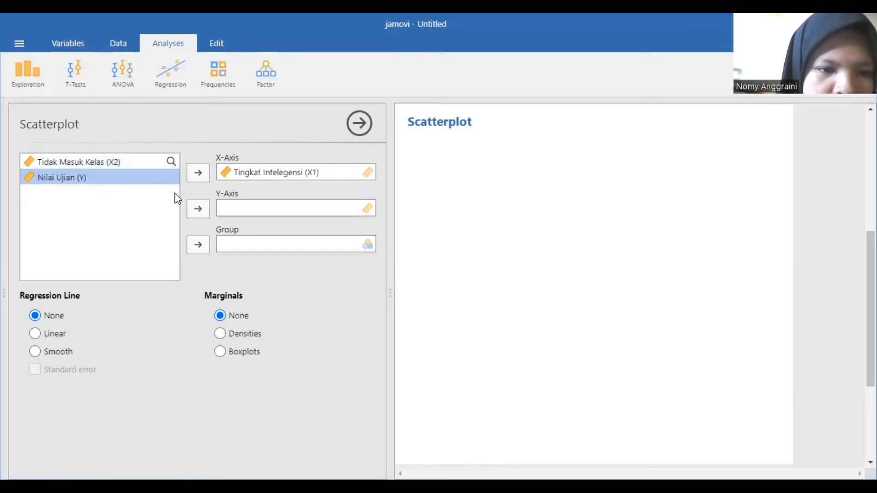
left_click(198, 209)
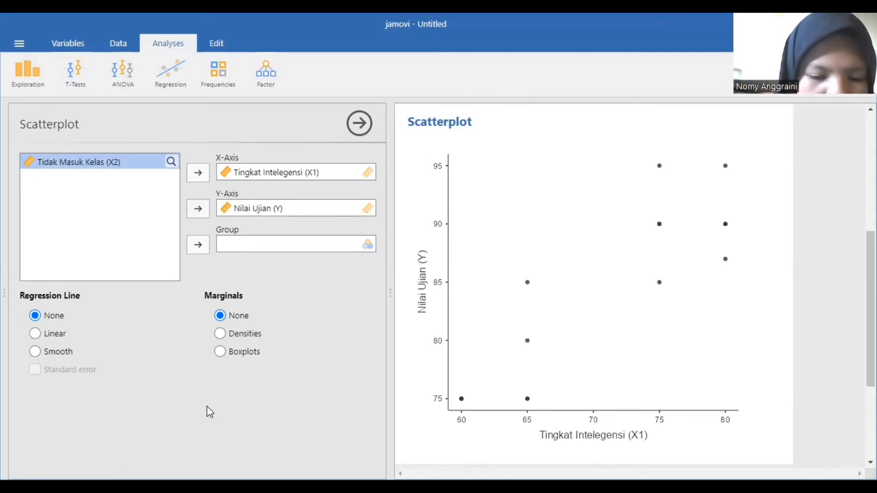
left_click(40, 335)
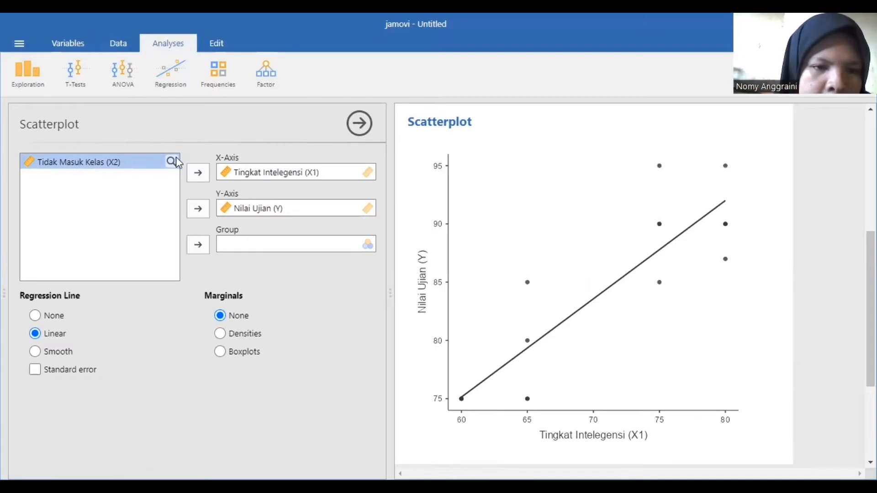
- Create another scatterplot with Tidak Masuk Kelas (X2) on the X-axis, Nilai Ujian (Y) on the Y-axis and a linear regression line
left_click(30, 81)
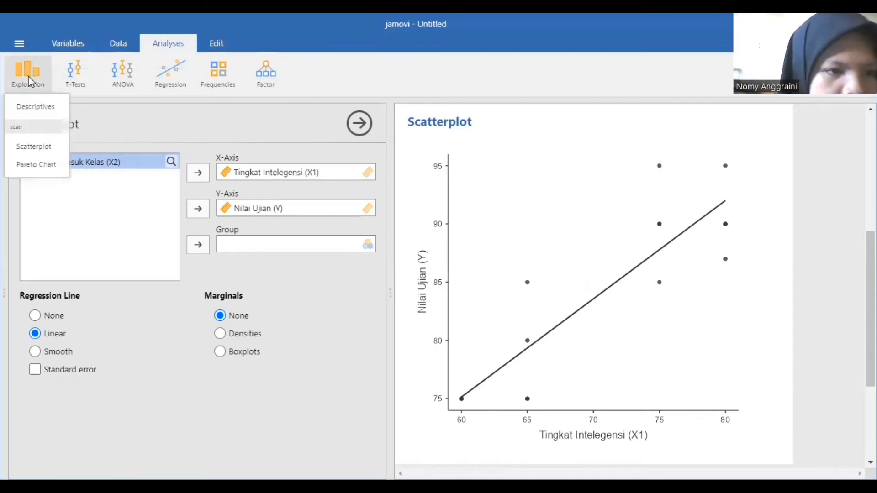
left_click(40, 147)
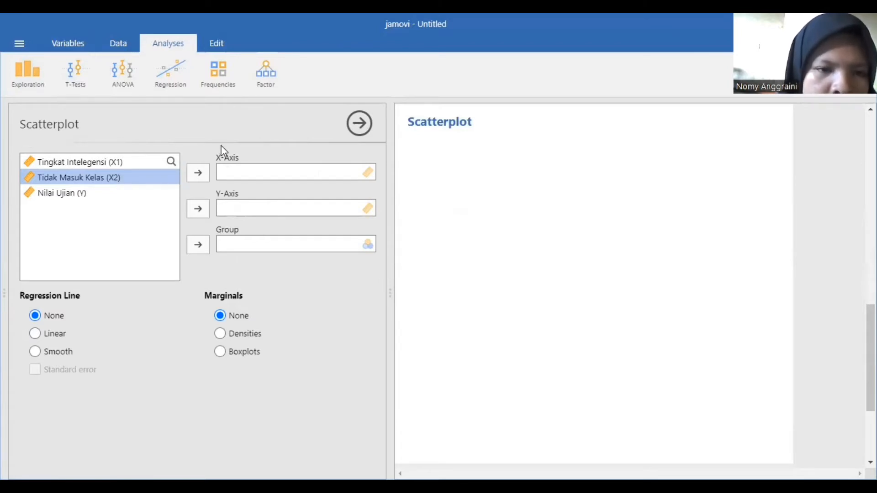
left_click(195, 173)
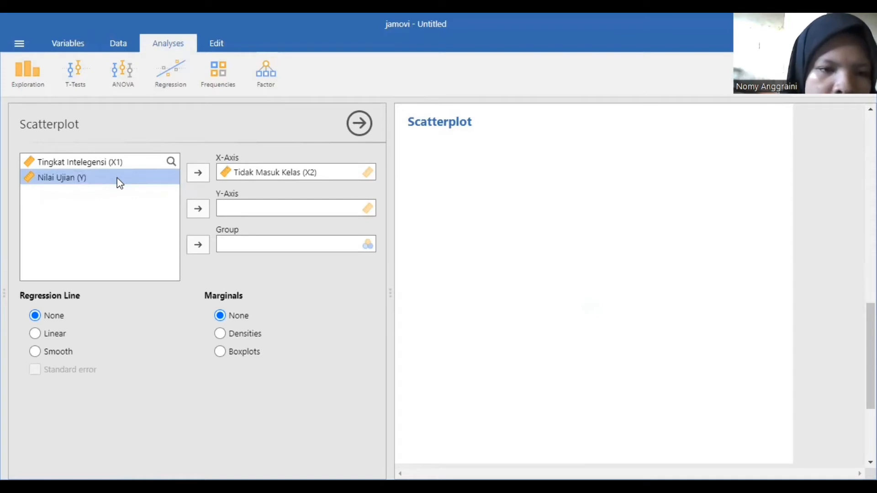
left_click(198, 207)
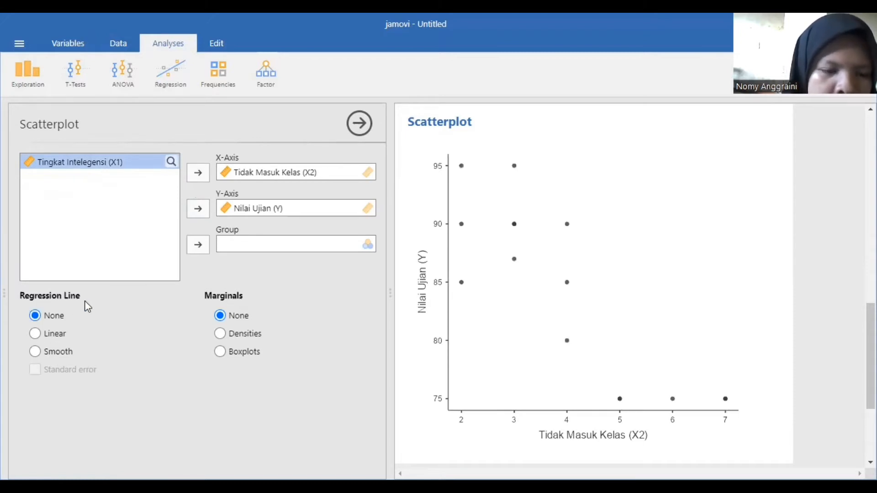
left_click(36, 334)
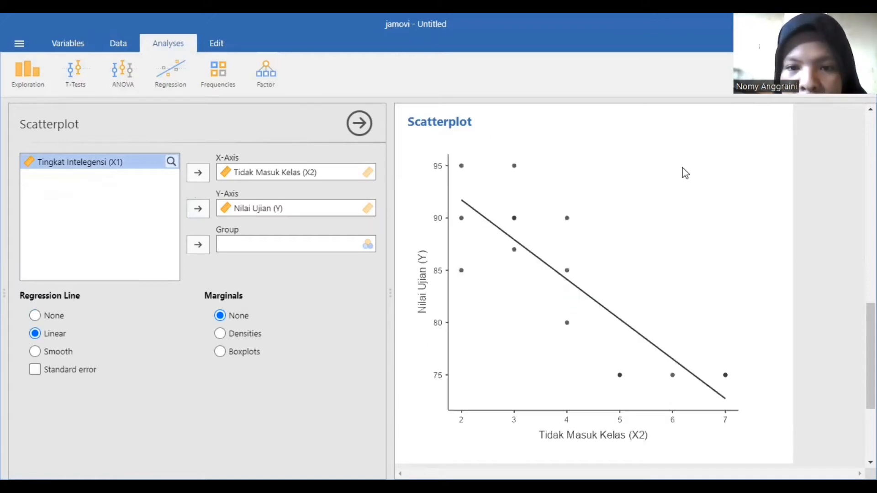
- Examine and compare the regression lines of the two scatterplots in the results
scroll(565, 306, "down", 3)
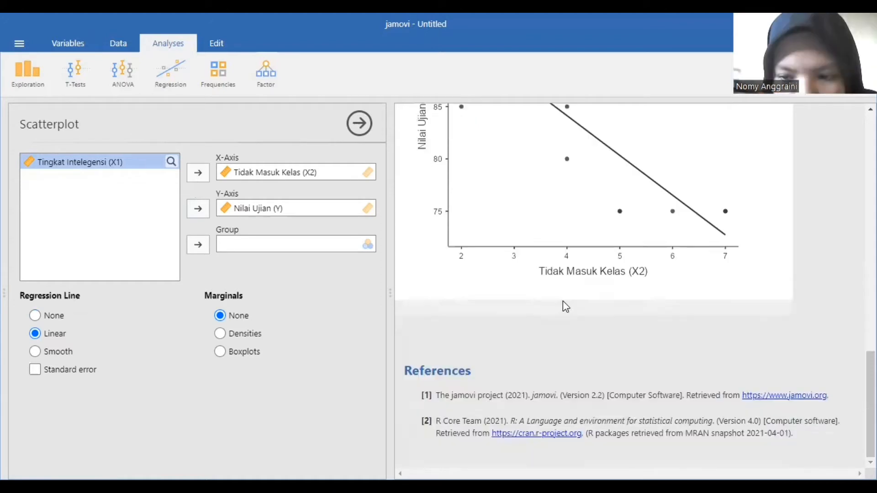
scroll(563, 300, "up", 4)
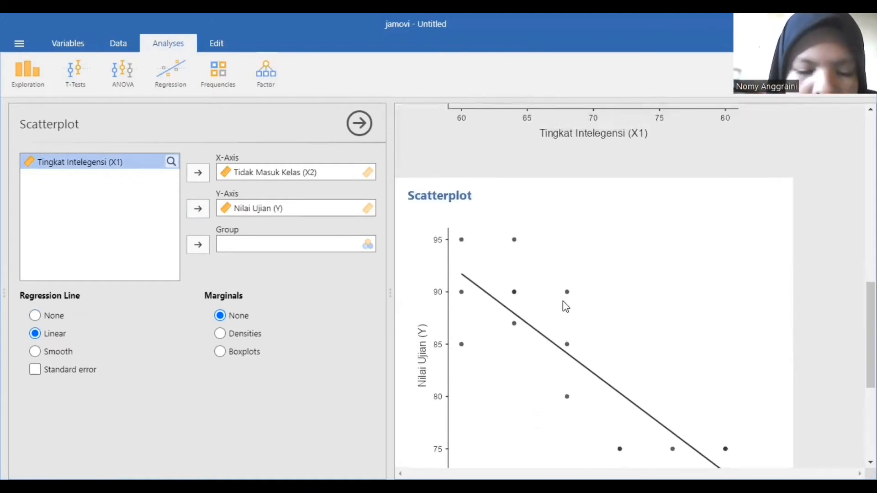
scroll(562, 300, "up", 2)
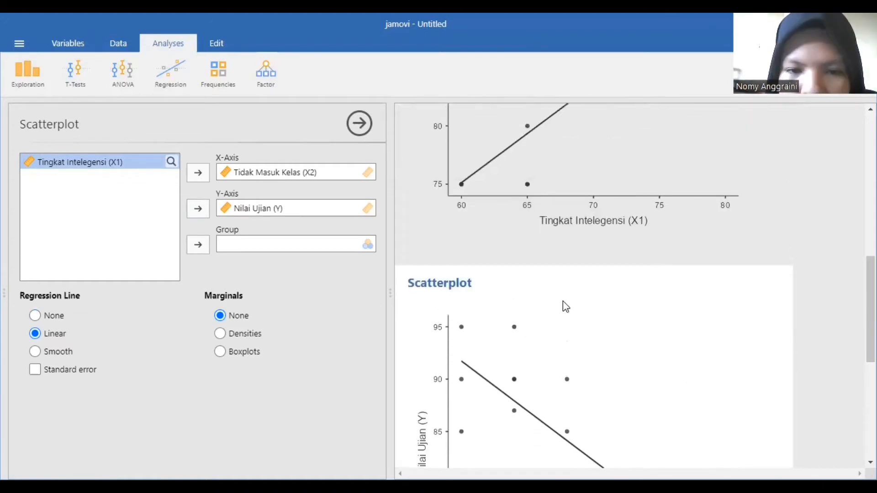
scroll(563, 301, "down", 2)
scroll(562, 301, "up", 1)
scroll(562, 302, "up", 6)
scroll(562, 301, "down", 2)
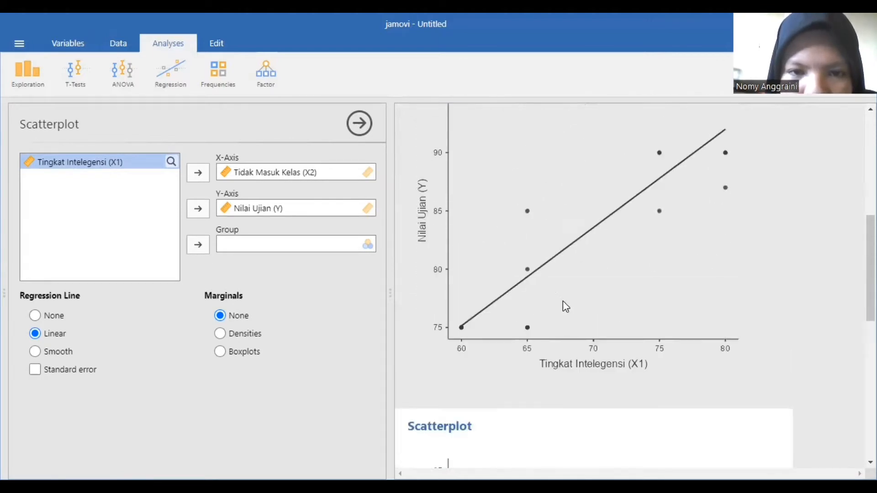
scroll(563, 302, "up", 1)
scroll(563, 302, "down", 6)
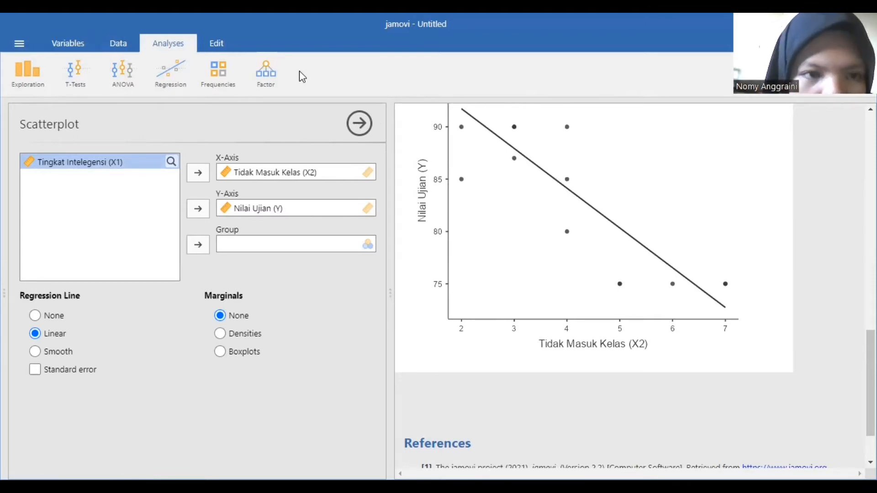
- Start a Linear Regression analysis with Nilai Ujian (Y) as the dependent variable
left_click(182, 47)
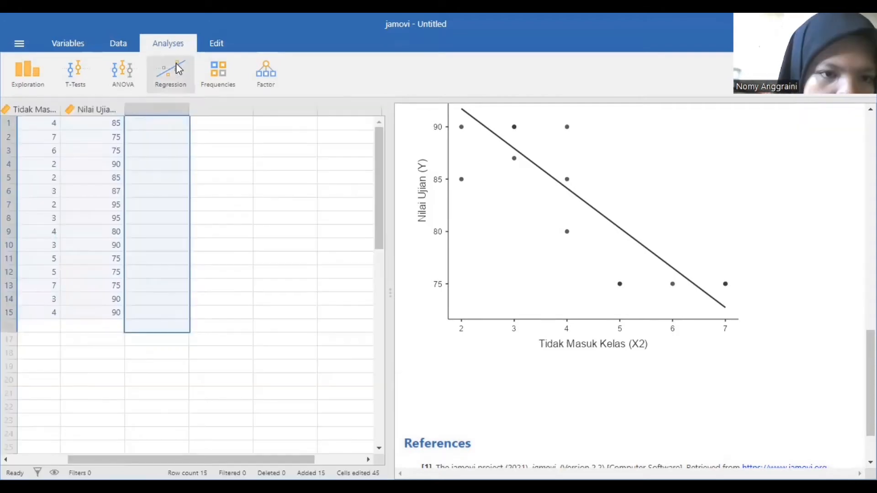
left_click(176, 66)
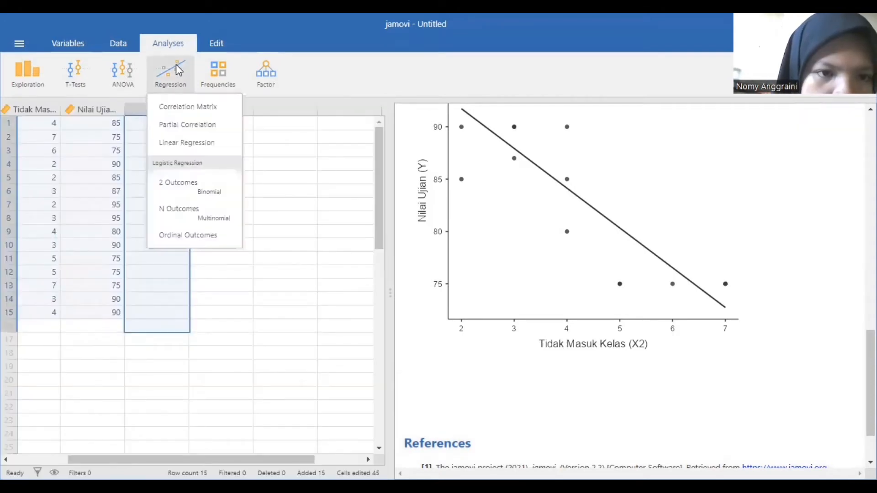
left_click(206, 144)
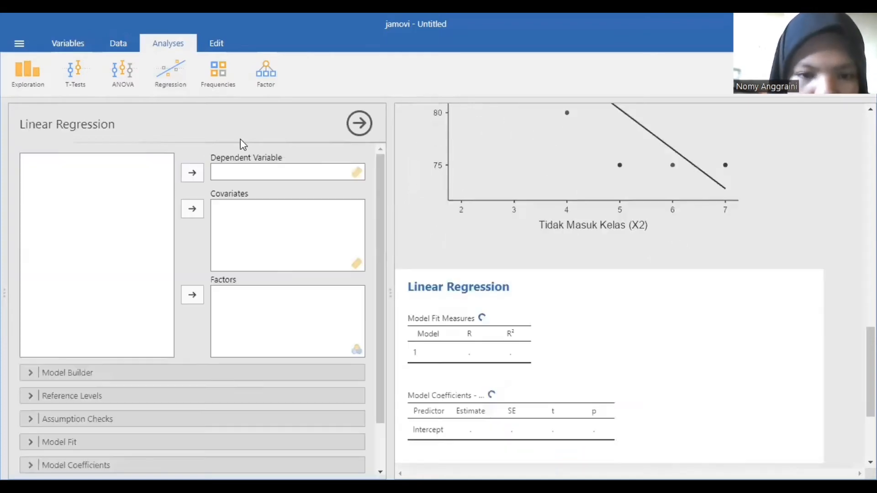
scroll(449, 281, "down", 1)
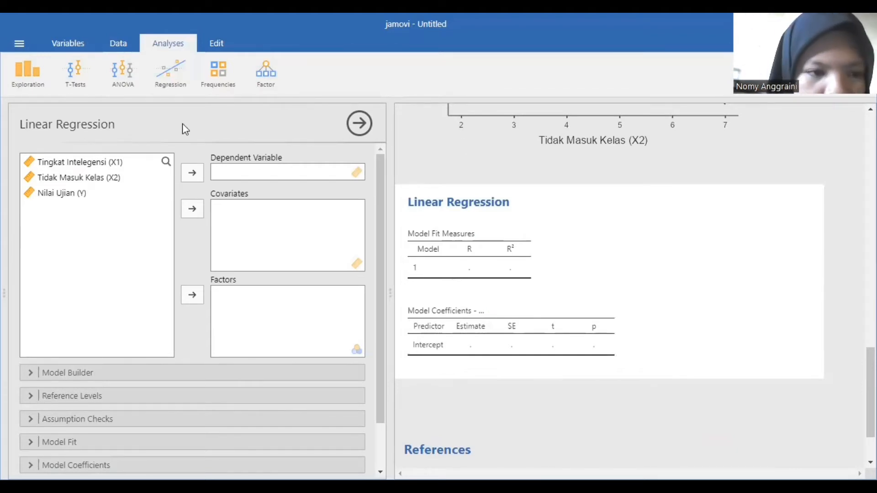
left_click(82, 199)
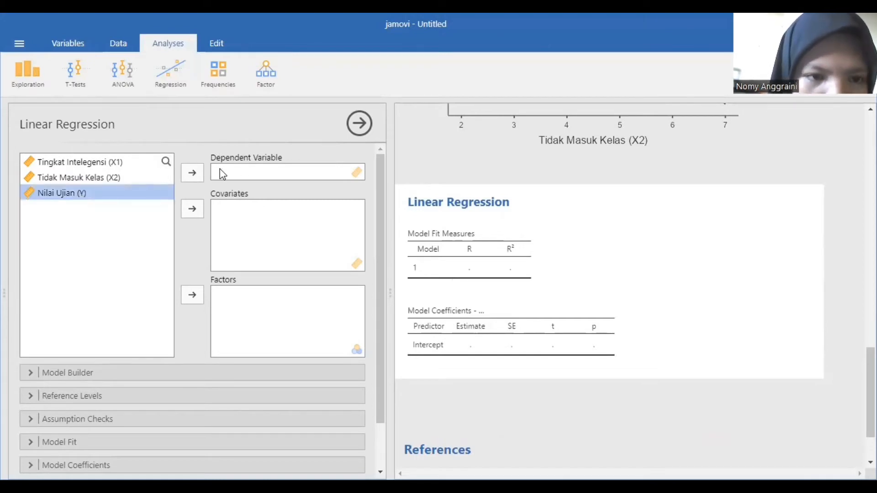
left_click(192, 173)
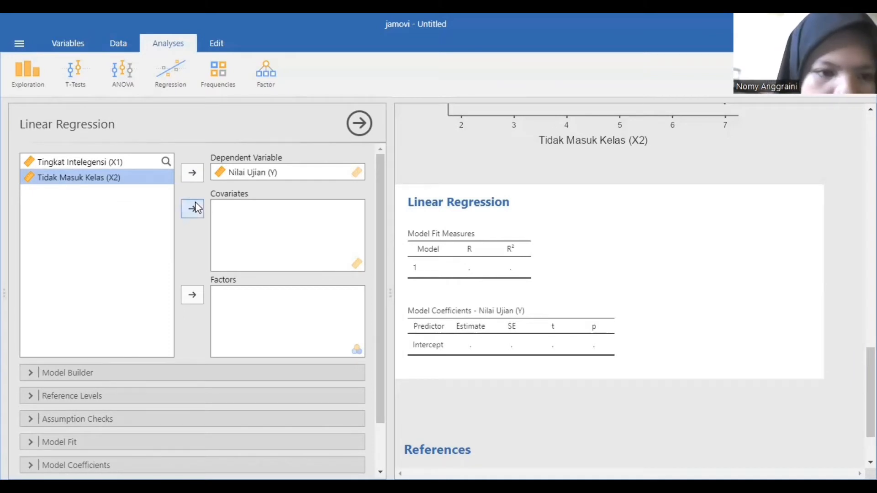
- Add Tingkat Intelegensi (X1) and Tidak Masuk Kelas (X2) as covariates of the linear regression
left_click(137, 163)
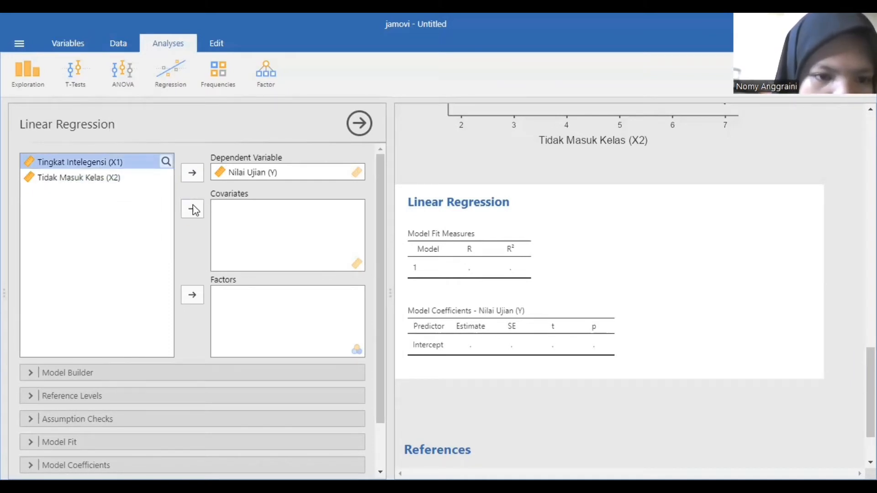
left_click(194, 210)
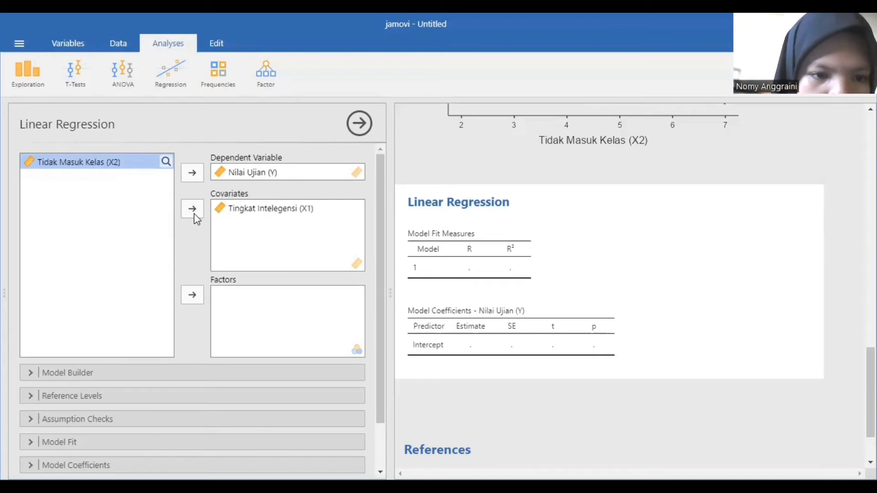
left_click(192, 210)
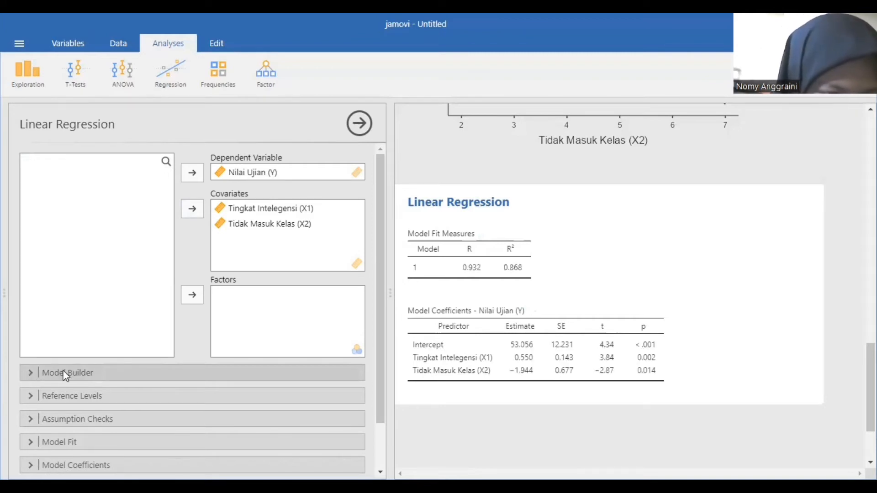
- In the regression's model builder, take Tidak Masuk Kelas (X2) out of Block 1 and place it in a new Block 2
left_click(77, 372)
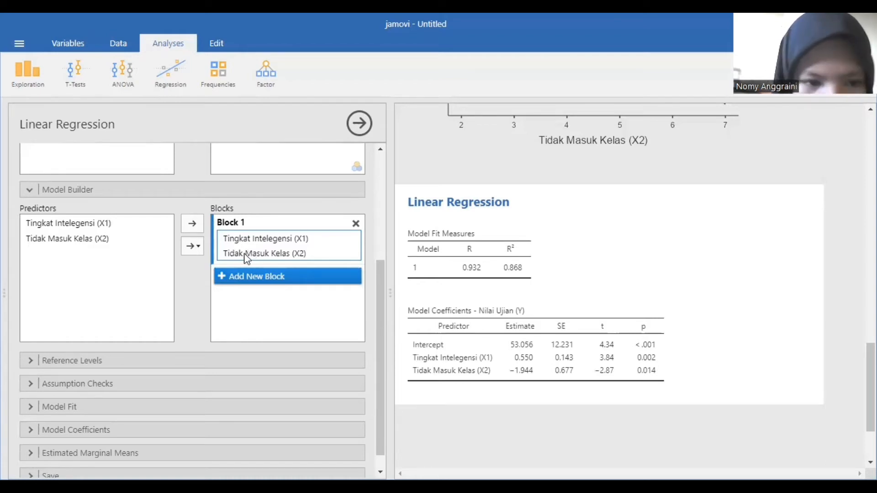
left_click(247, 255)
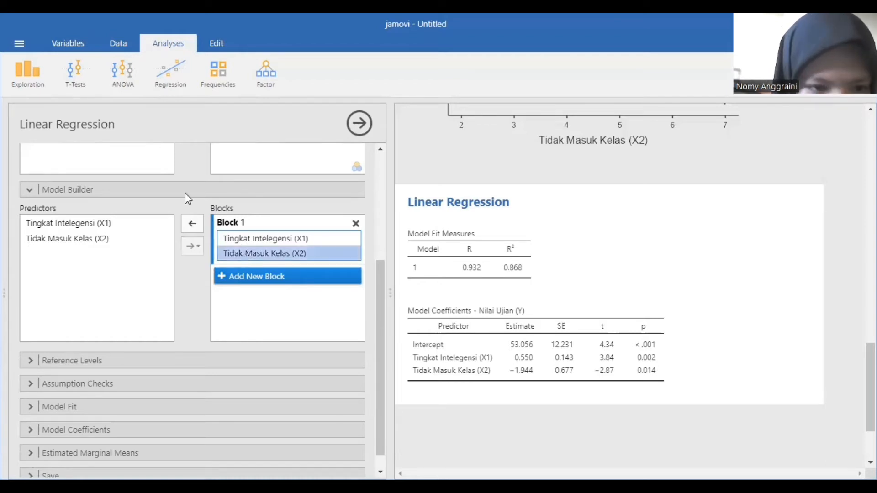
left_click(192, 224)
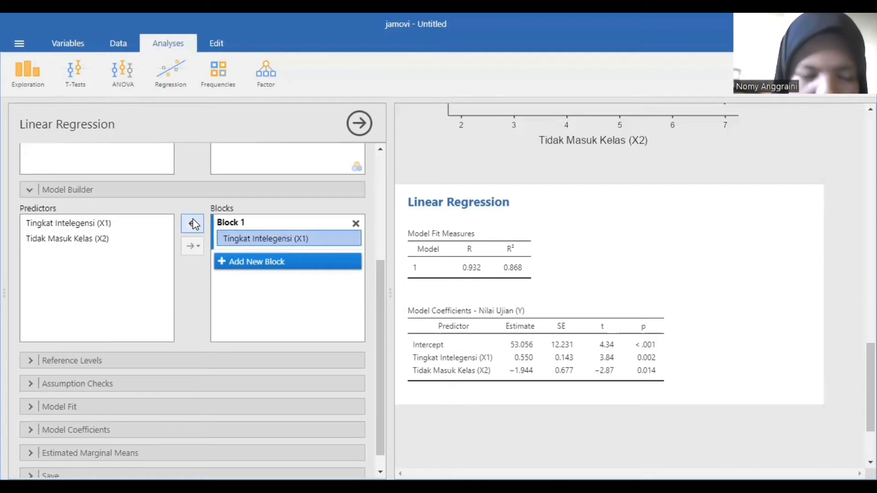
left_click(229, 261)
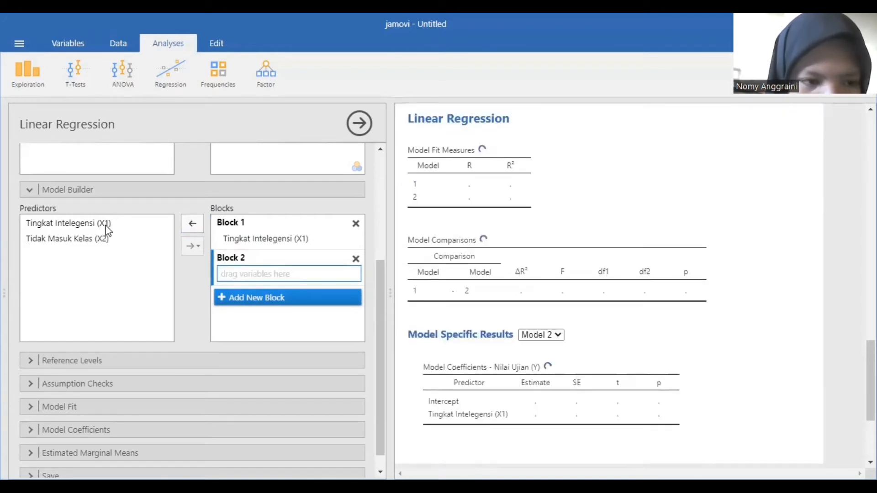
left_click(105, 225)
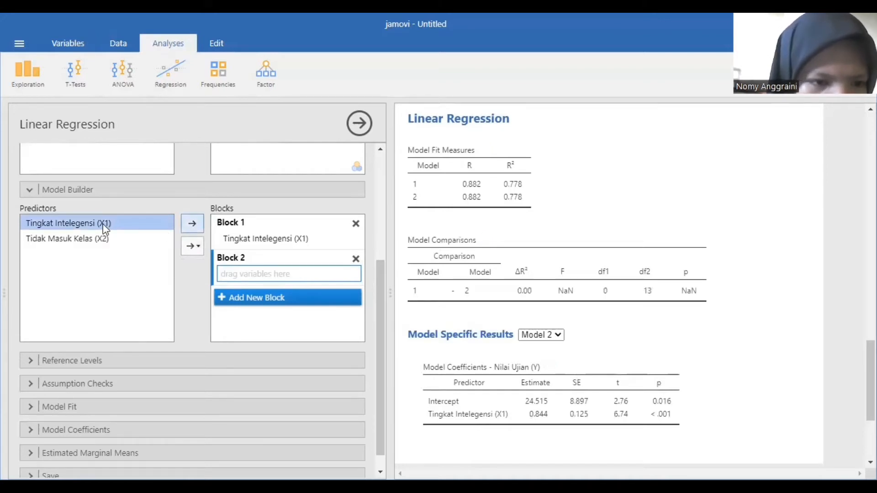
left_click(103, 238)
left_click(190, 230)
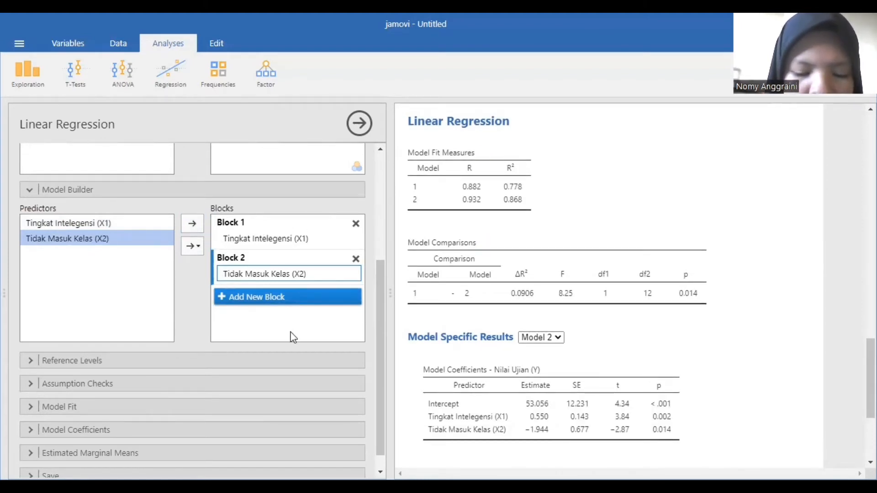
- Enable collinearity statistics, normality test, Q-Q plot of residuals, residual plots and Cook's distance in the regression's assumption checks
scroll(292, 337, "down", 1)
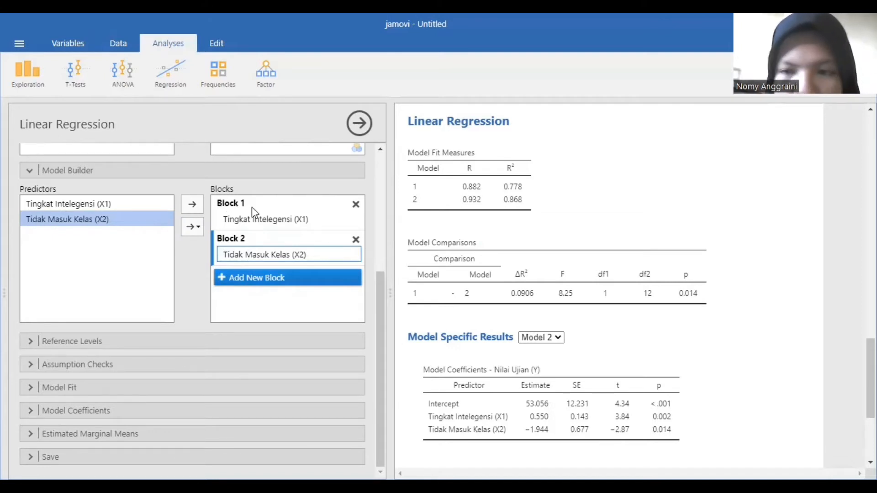
left_click(29, 364)
scroll(155, 358, "down", 3)
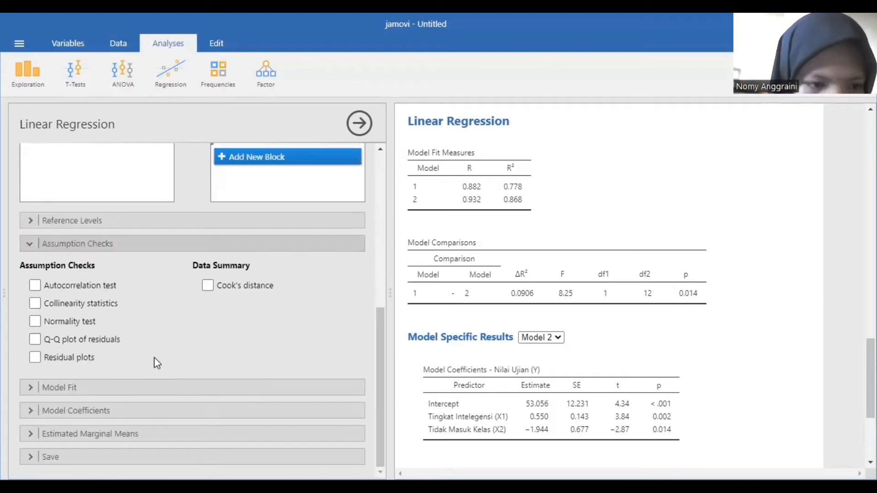
left_click(35, 304)
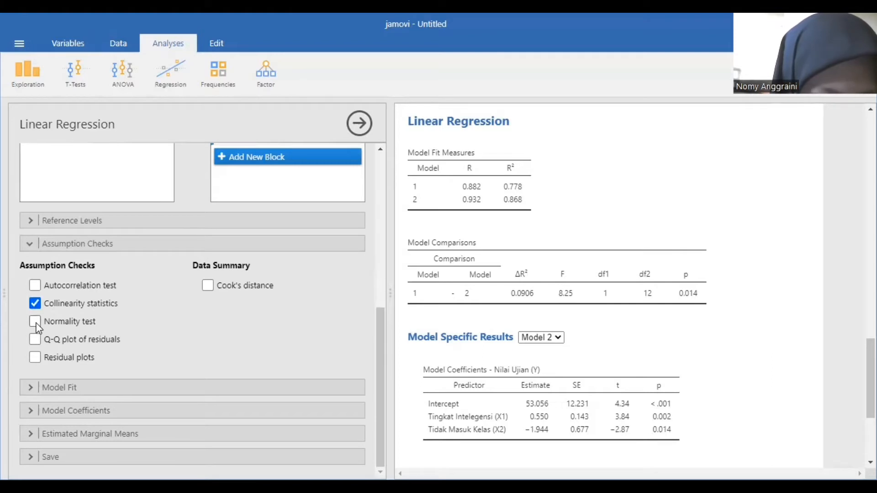
left_click(35, 322)
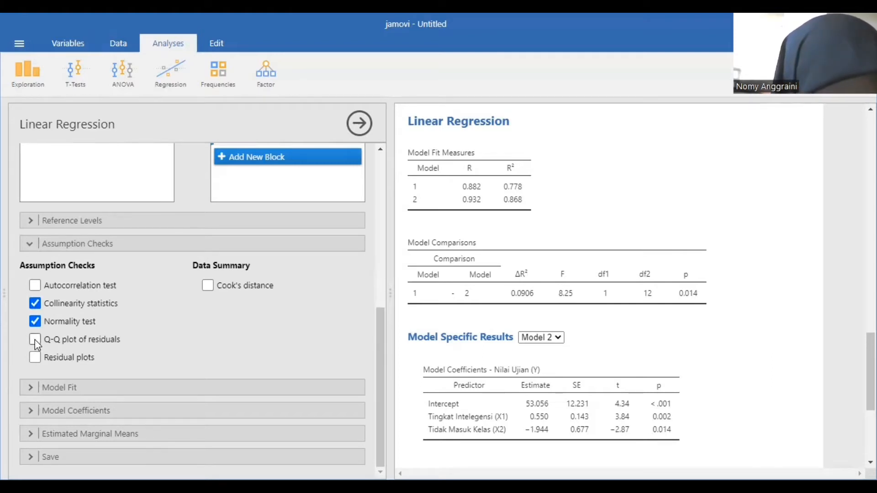
left_click(35, 340)
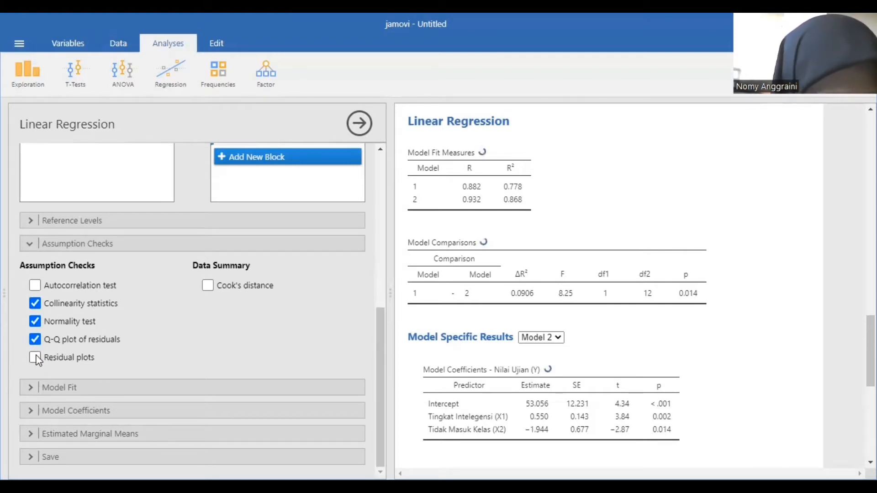
left_click(36, 358)
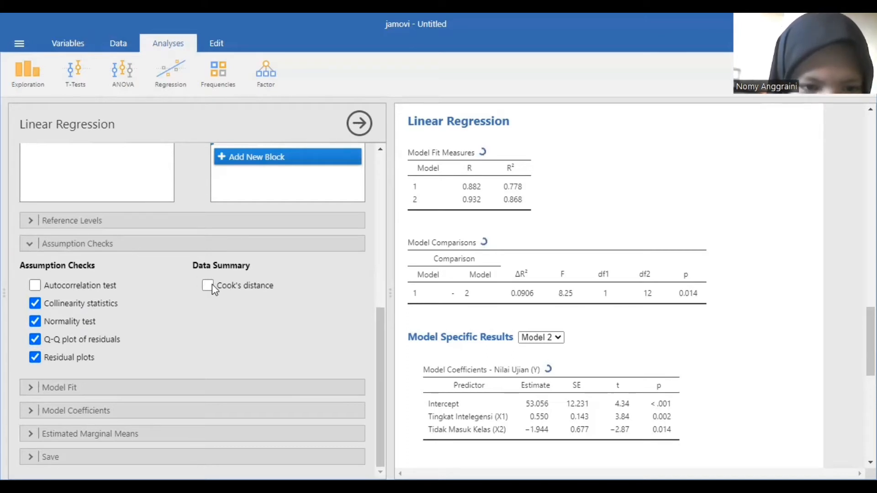
left_click(209, 286)
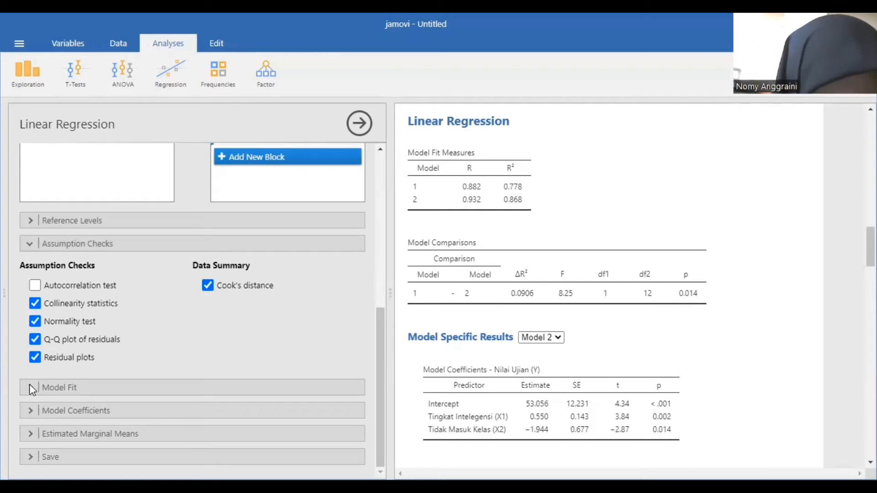
- Add AIC and BIC to the model fit measures and enable the overall model F test
left_click(105, 386)
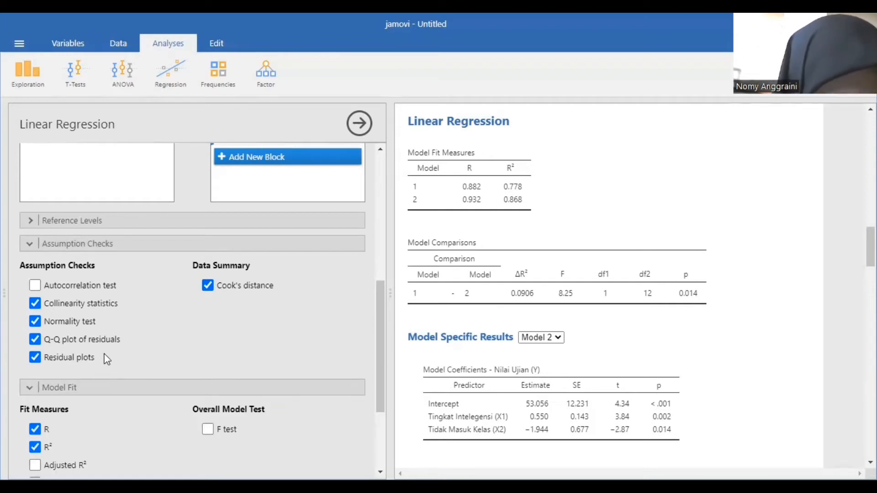
scroll(38, 352, "down", 3)
left_click(35, 344)
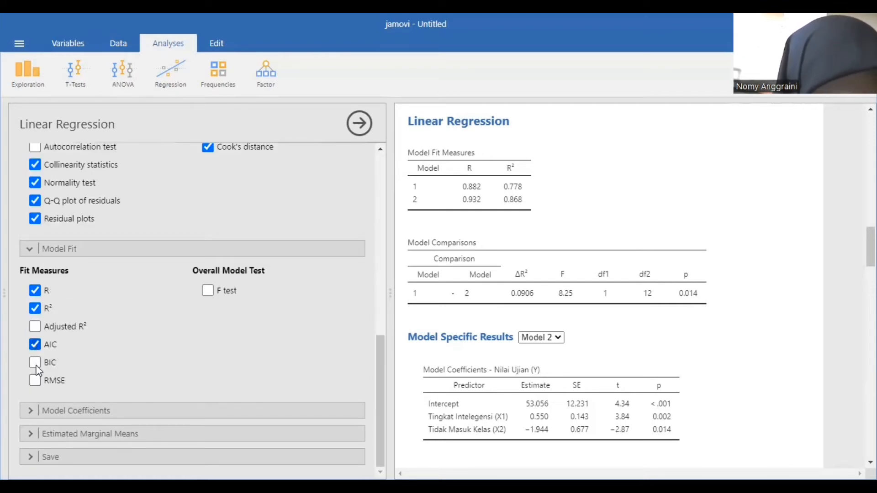
left_click(36, 365)
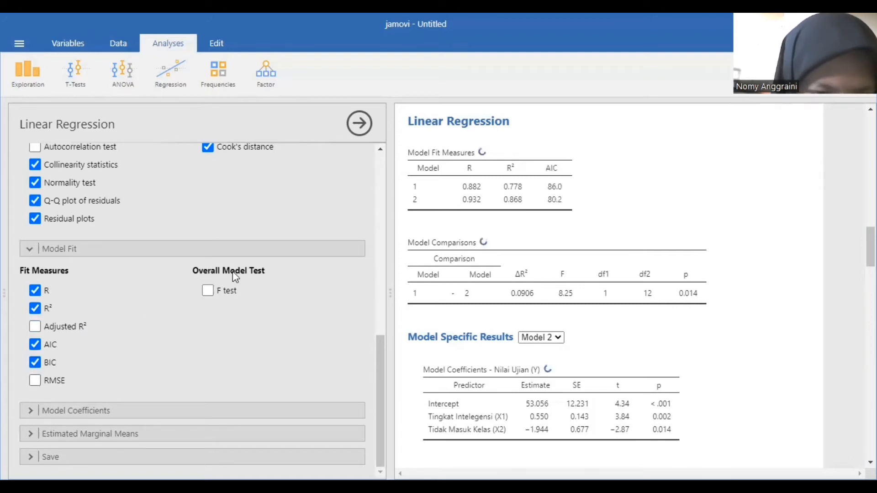
left_click(214, 293)
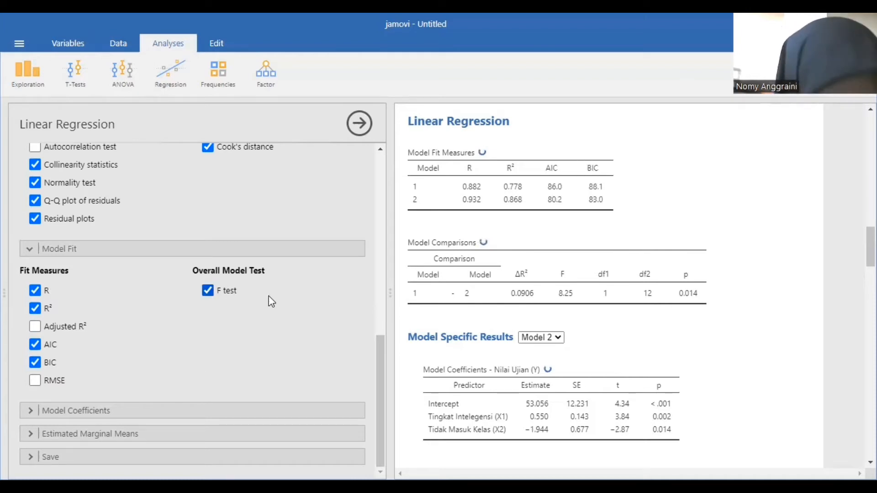
- For the model coefficients, enable the ANOVA test, the 95% confidence interval of the estimate and the standardized estimate
left_click(30, 413)
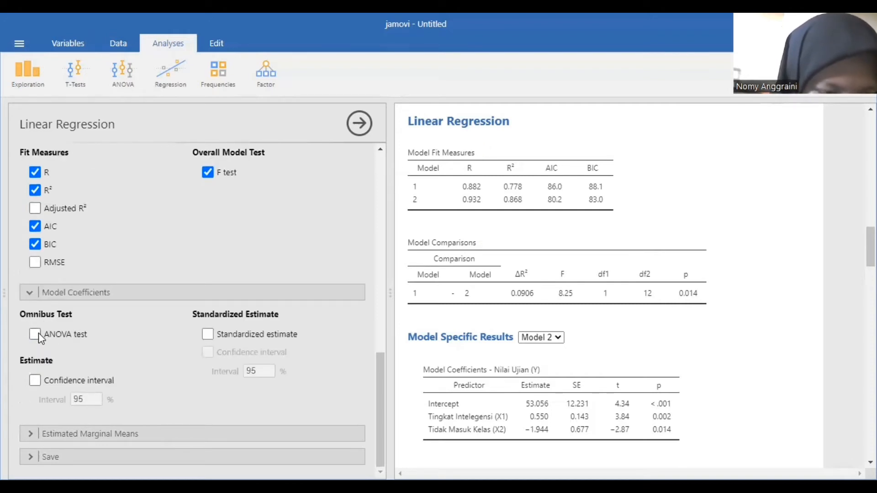
left_click(35, 334)
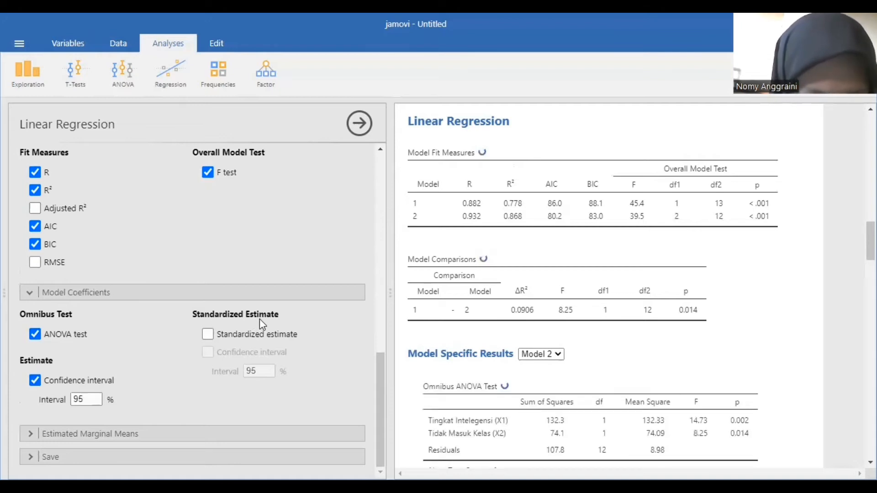
left_click(208, 334)
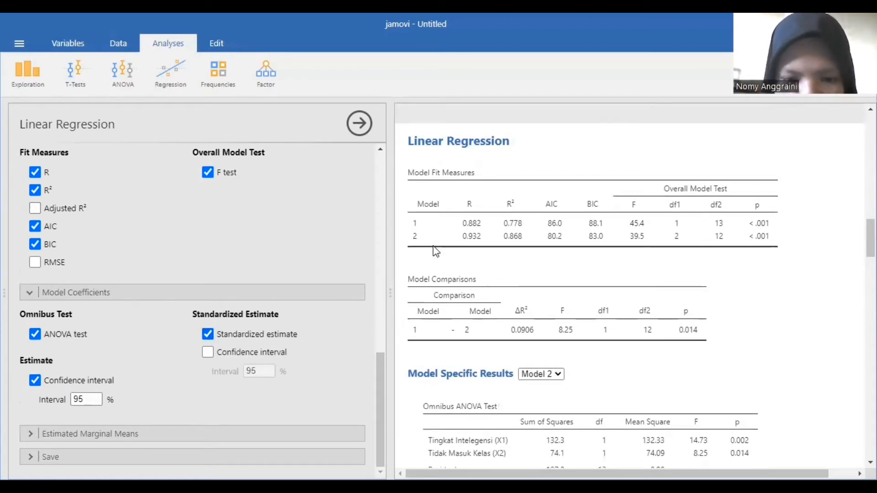
- Examine the regression's model fit measures, model comparison, omnibus ANOVA and coefficients tables in the results
scroll(435, 251, "down", 5)
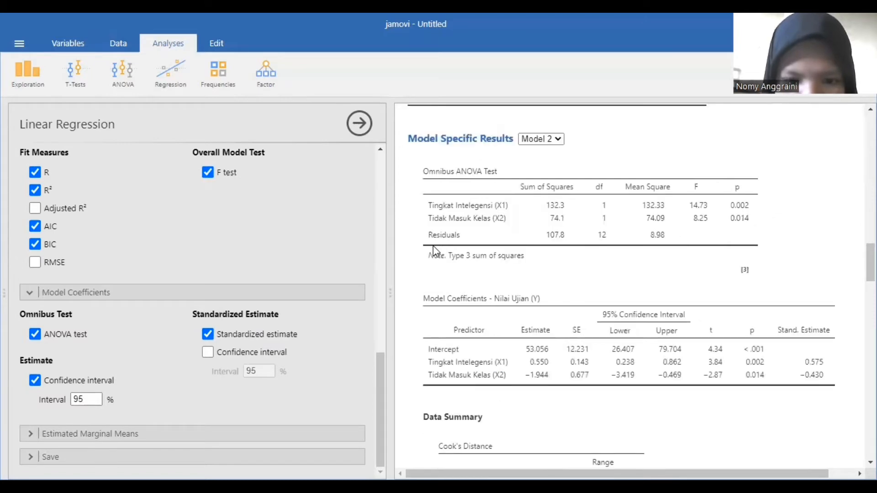
scroll(434, 250, "down", 4)
scroll(434, 250, "up", 10)
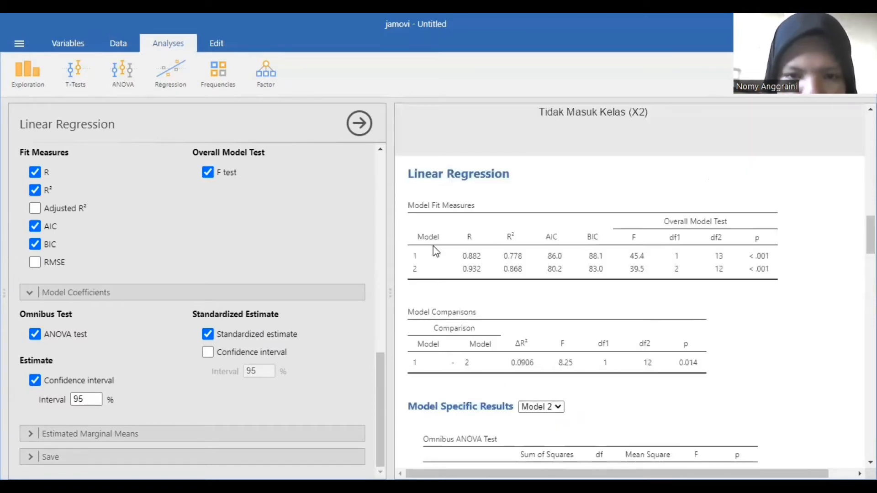
scroll(433, 246, "down", 1)
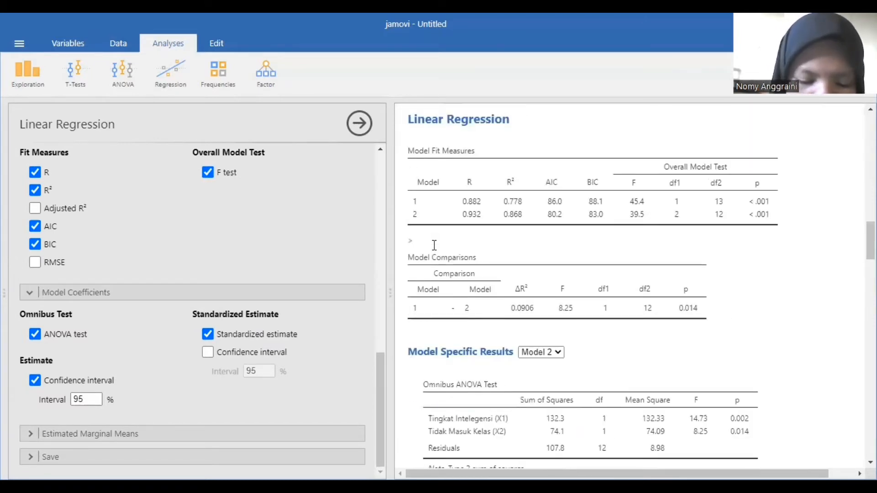
scroll(440, 183, "up", 1)
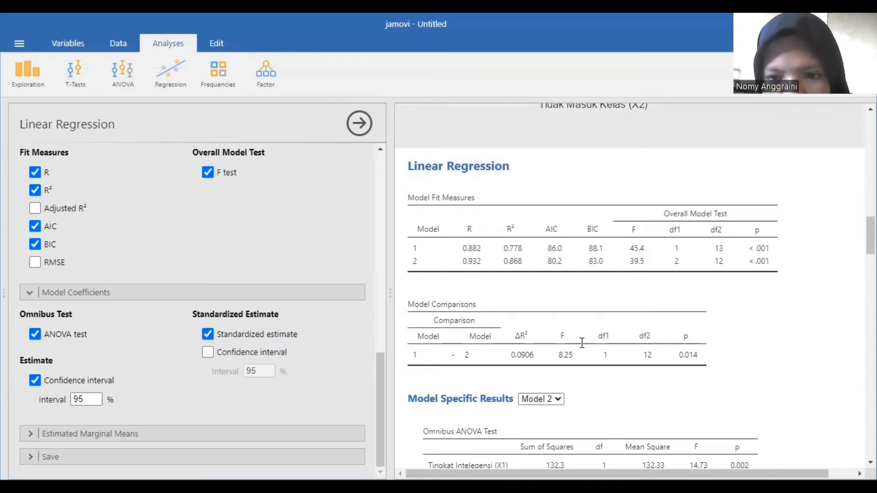
scroll(584, 349, "down", 3)
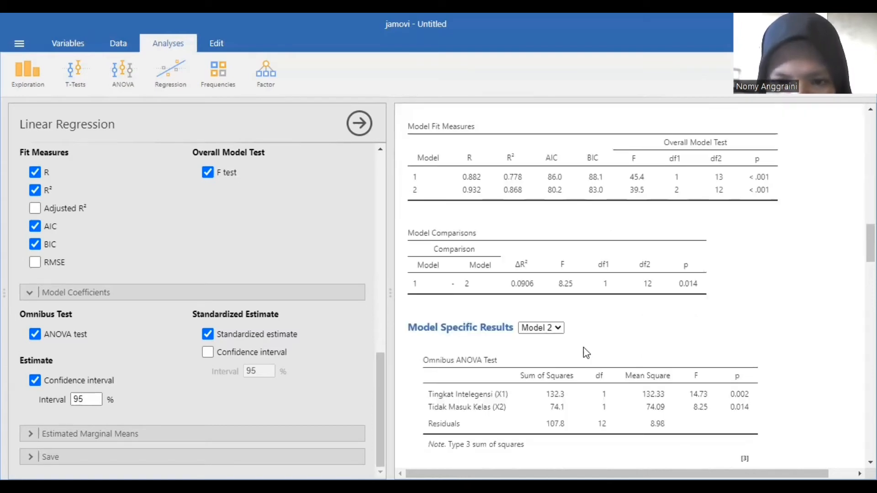
scroll(583, 351, "down", 2)
scroll(583, 347, "down", 3)
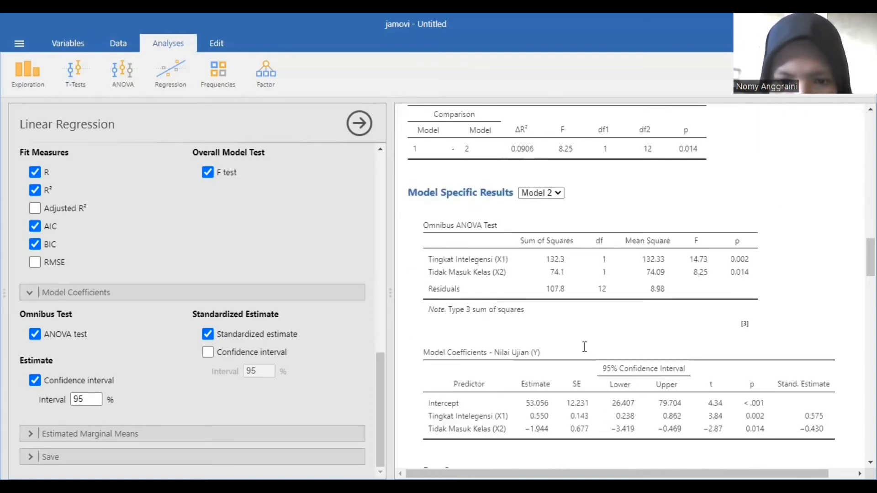
scroll(583, 347, "down", 5)
scroll(585, 346, "up", 10)
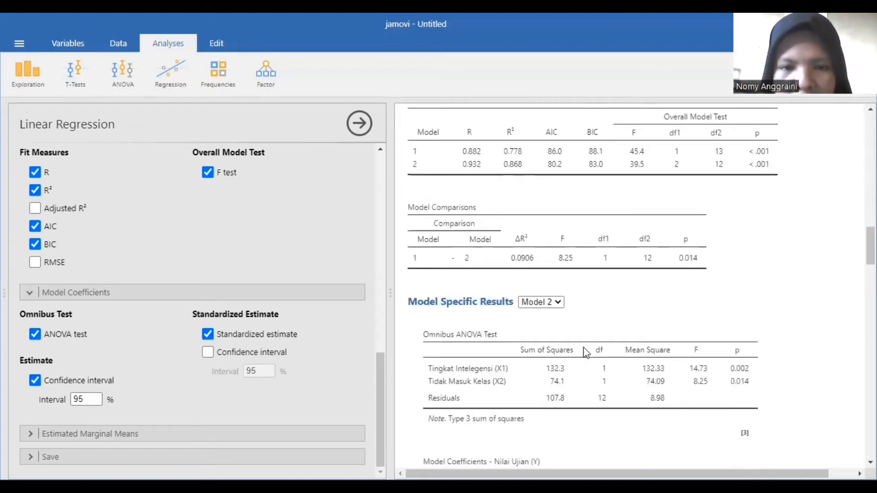
scroll(584, 353, "up", 4)
scroll(586, 353, "down", 2)
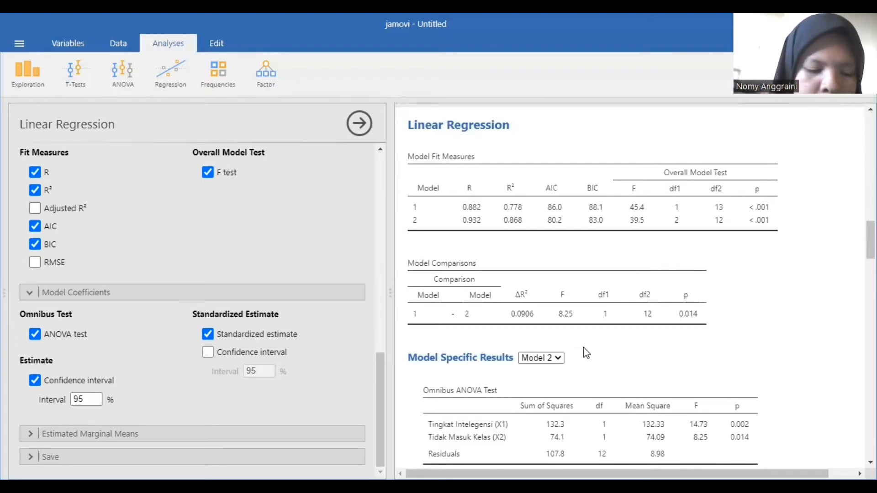
scroll(491, 269, "down", 1)
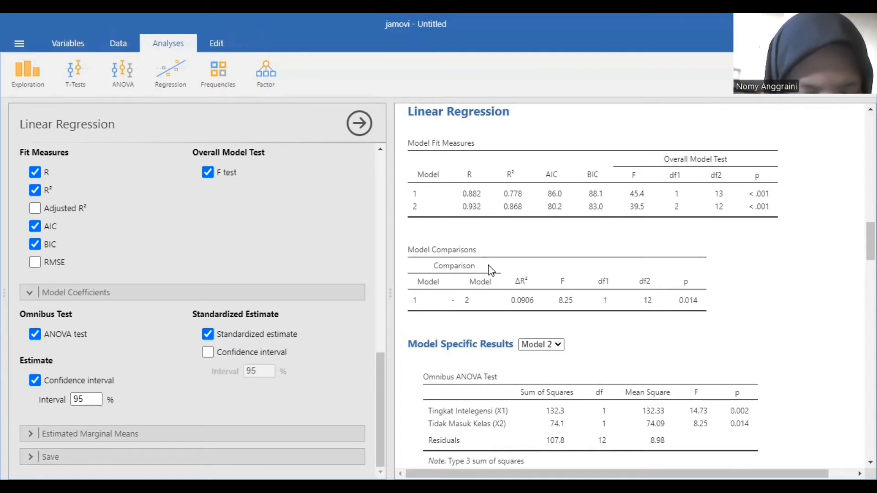
- Examine the regression's assumption checks: collinearity statistics, Shapiro-Wilk normality test, Q-Q plot and residuals plots
scroll(491, 270, "down", 10)
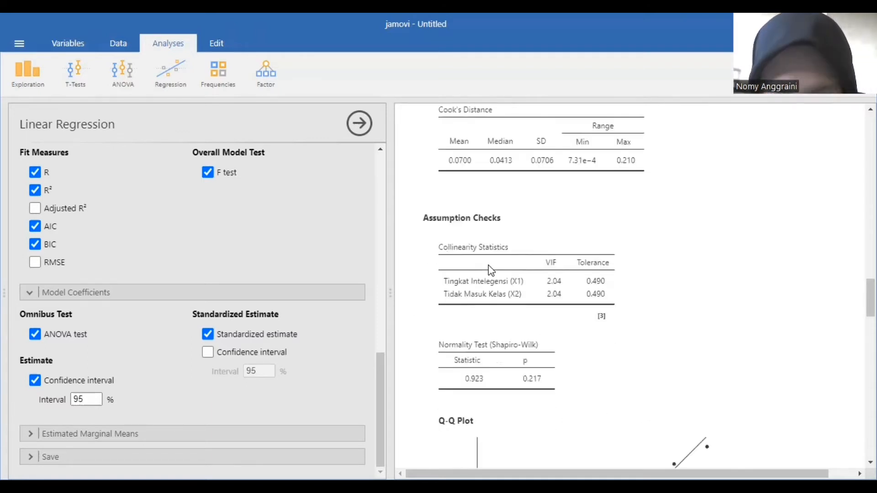
scroll(490, 269, "up", 1)
scroll(491, 269, "down", 2)
scroll(491, 269, "up", 1)
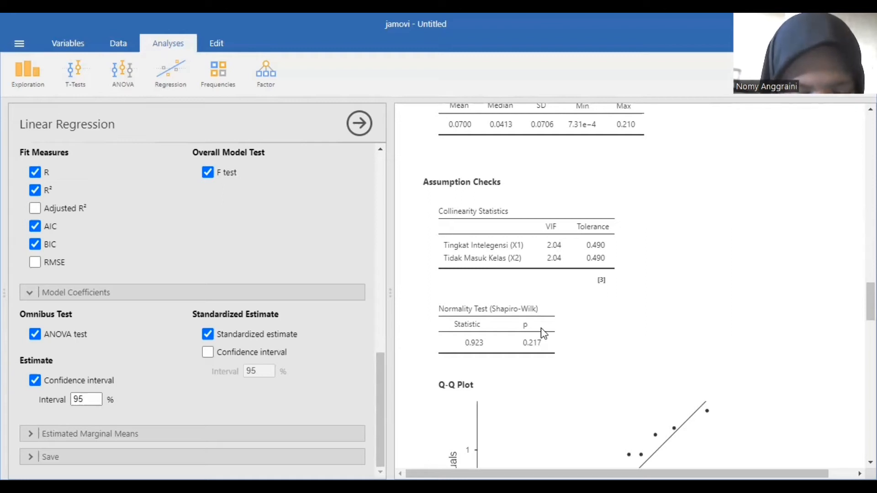
scroll(543, 333, "down", 5)
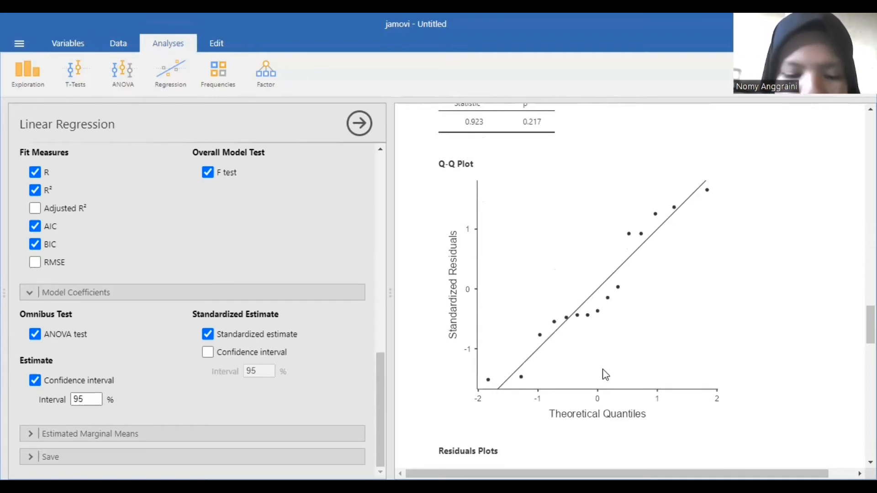
scroll(605, 374, "down", 5)
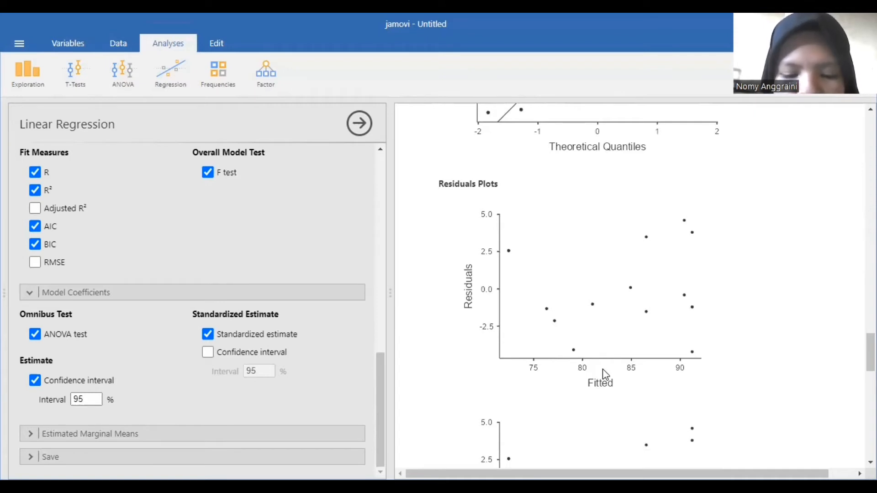
scroll(603, 369, "down", 1)
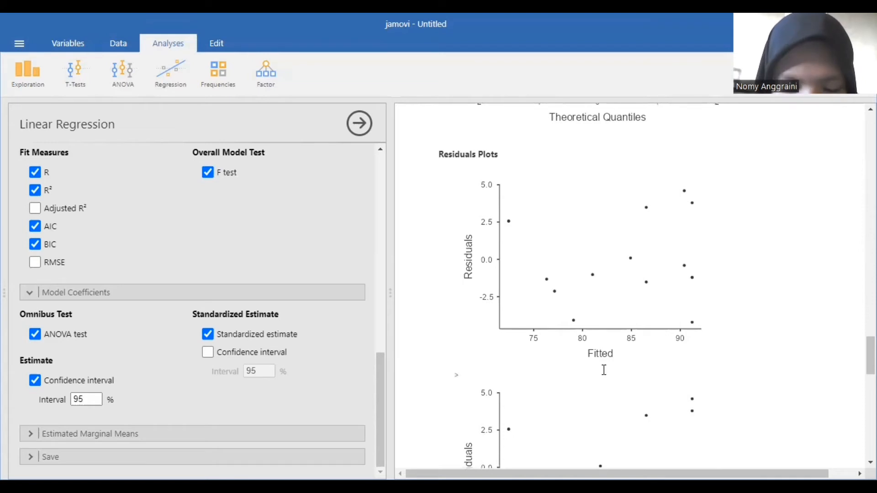
scroll(604, 369, "up", 9)
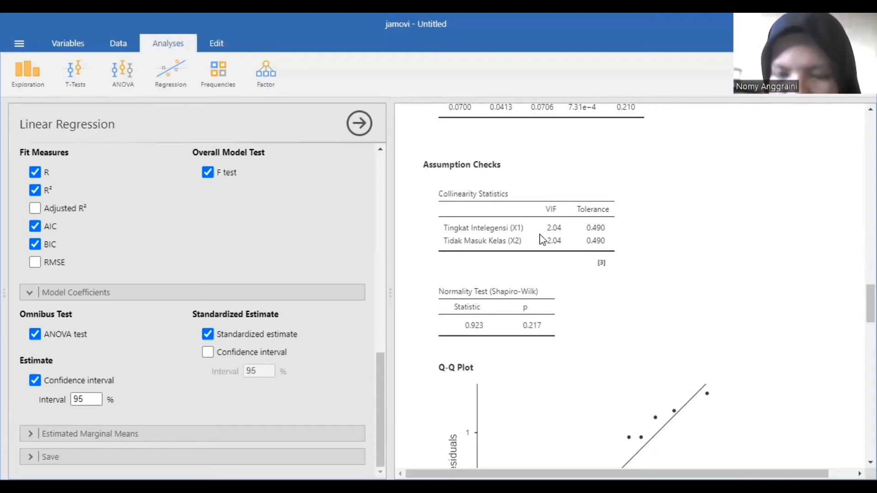
scroll(560, 249, "down", 10)
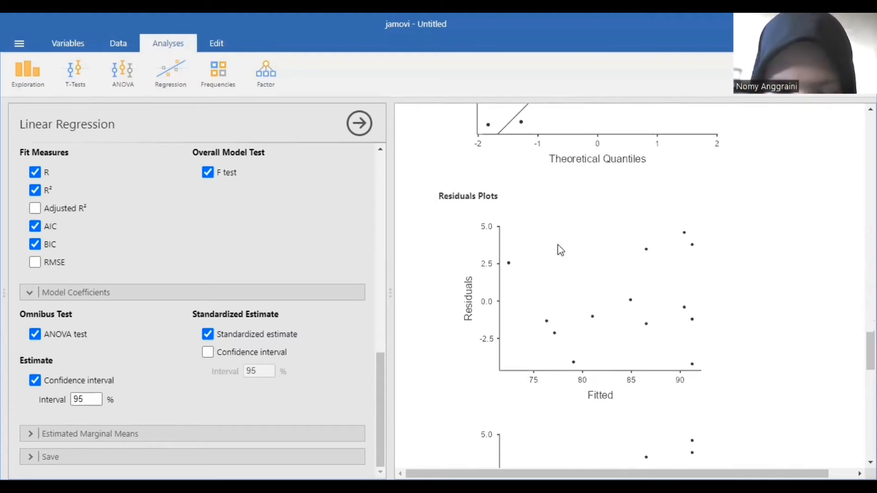
scroll(561, 250, "down", 2)
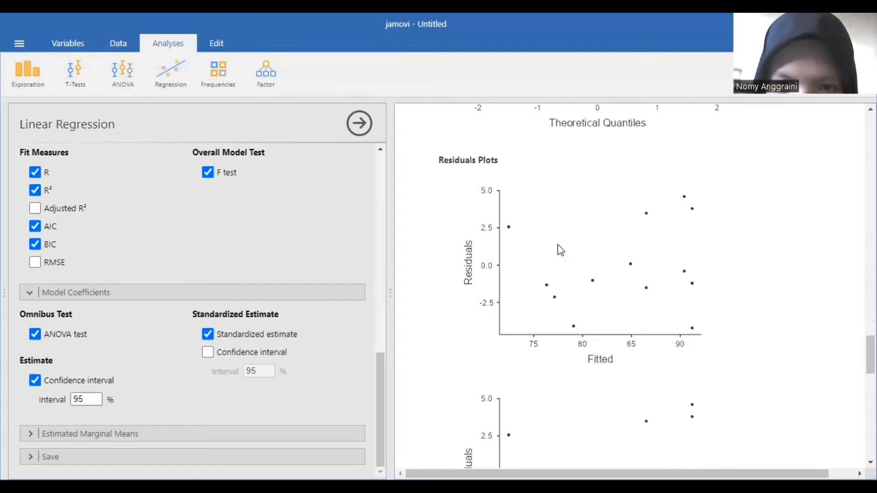
scroll(559, 250, "down", 1)
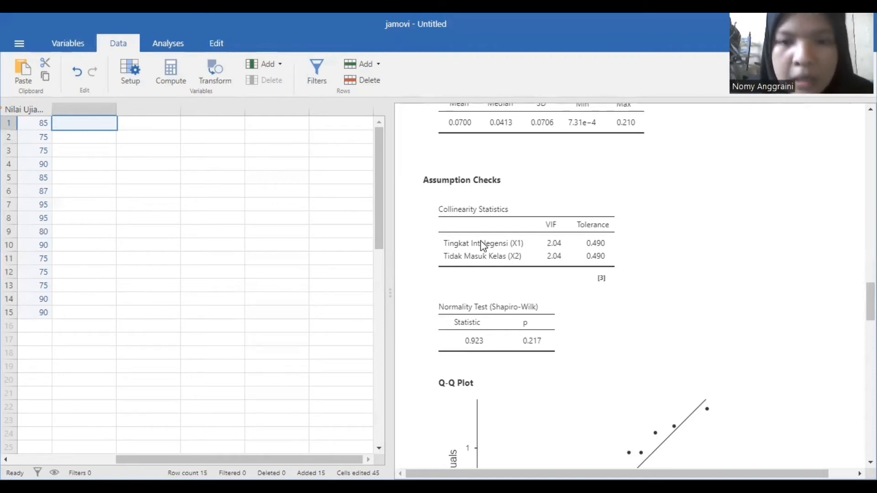
scroll(524, 252, "down", 4)
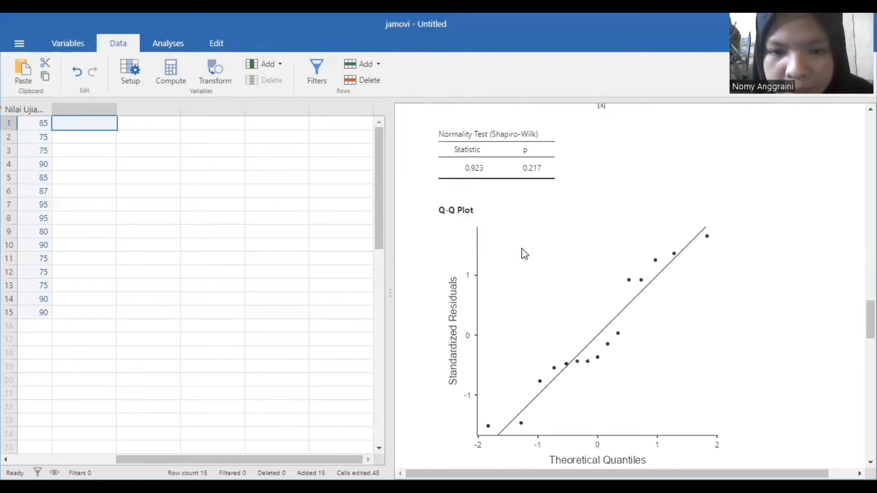
scroll(524, 253, "down", 8)
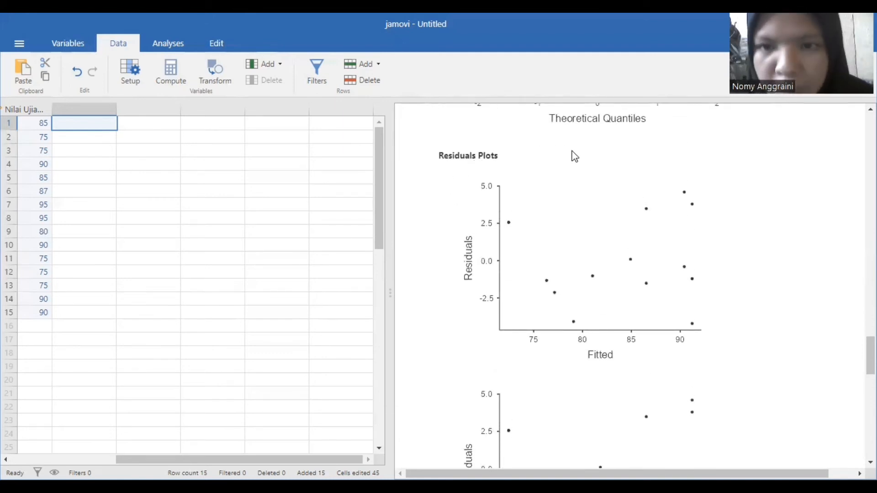
scroll(553, 196, "down", 1)
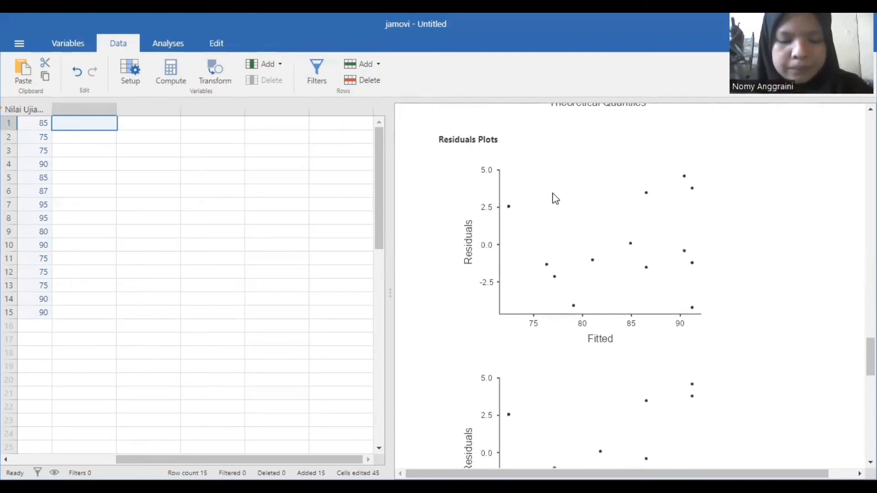
- Examine the residuals plots against the fitted values, Nilai Ujian (Y), Tingkat Intelegensi (X1) and Tidak Masuk Kelas (X2)
scroll(632, 196, "down", 5)
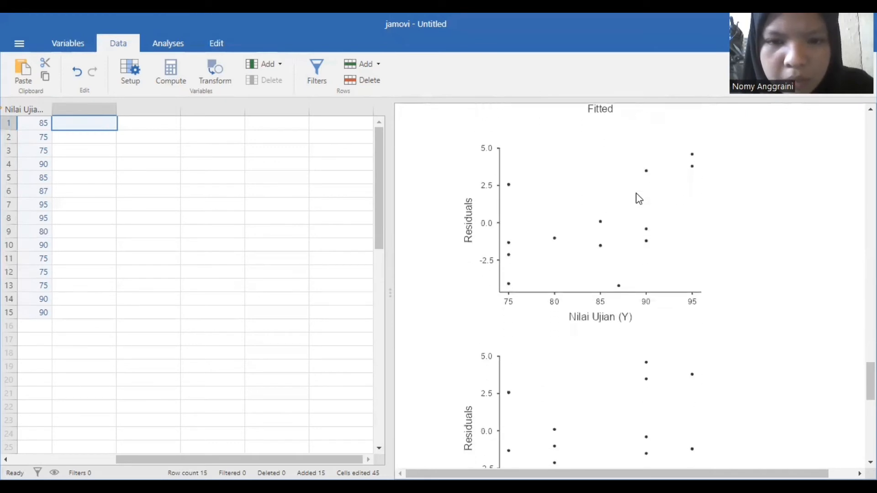
scroll(636, 197, "up", 1)
scroll(638, 198, "up", 2)
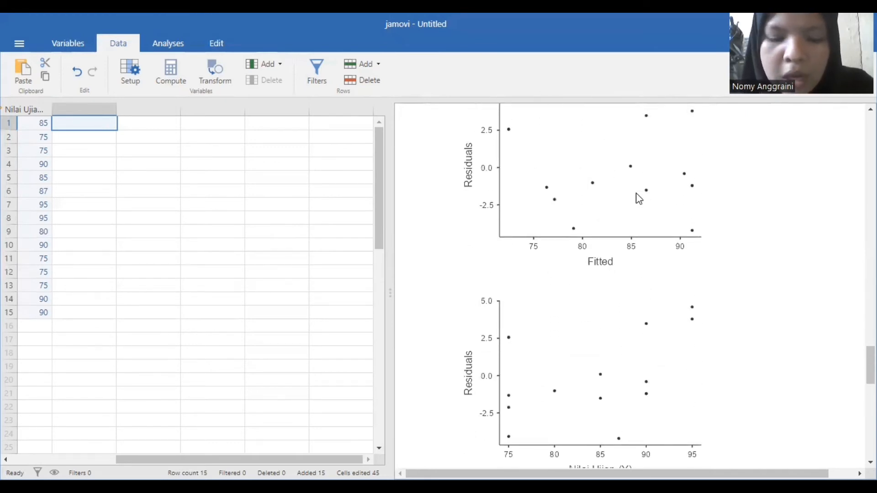
scroll(639, 199, "up", 3)
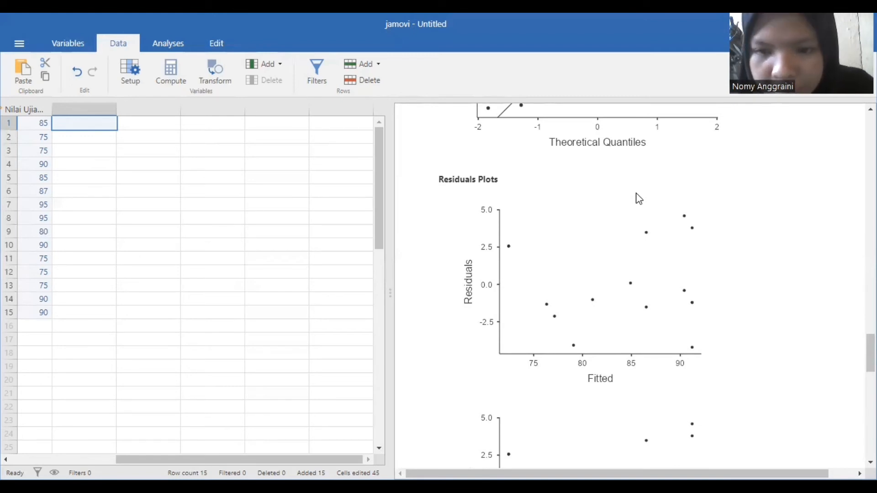
scroll(639, 199, "down", 10)
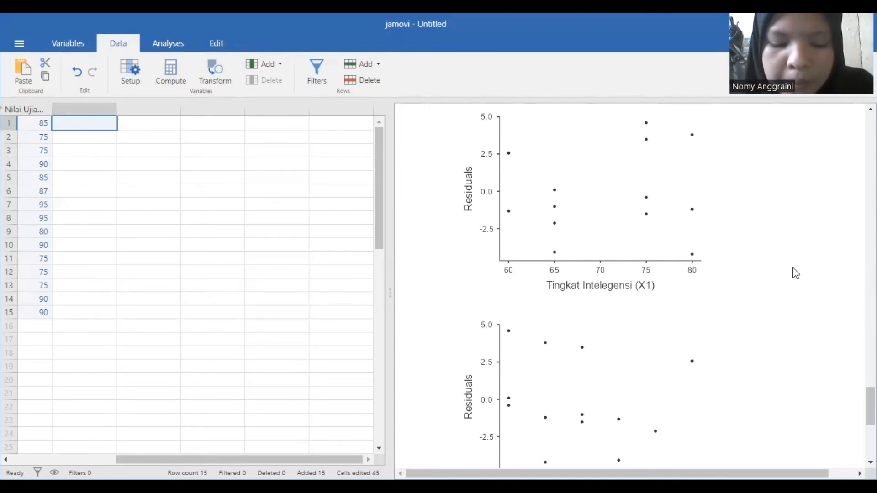
scroll(670, 271, "up", 5)
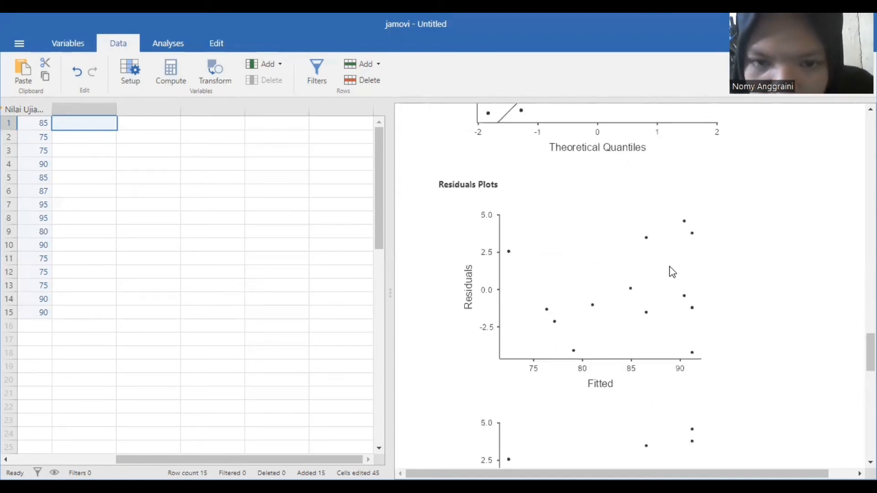
scroll(671, 271, "up", 2)
scroll(671, 270, "down", 10)
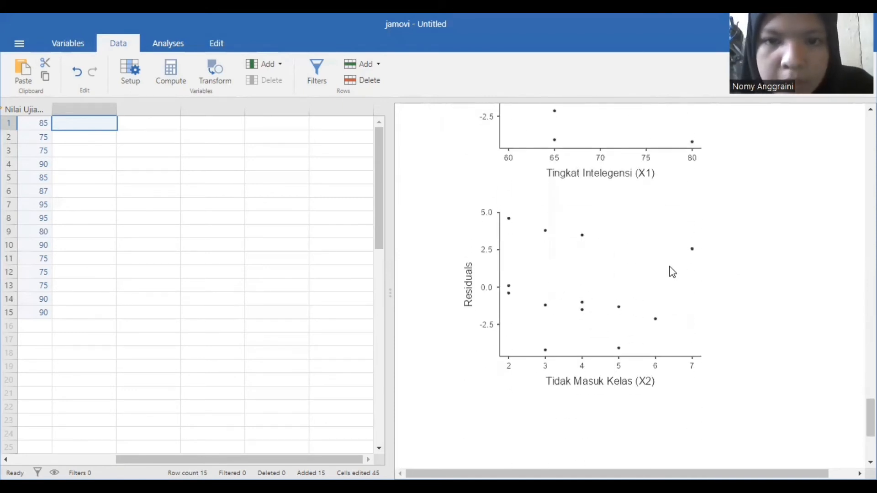
scroll(671, 270, "up", 1)
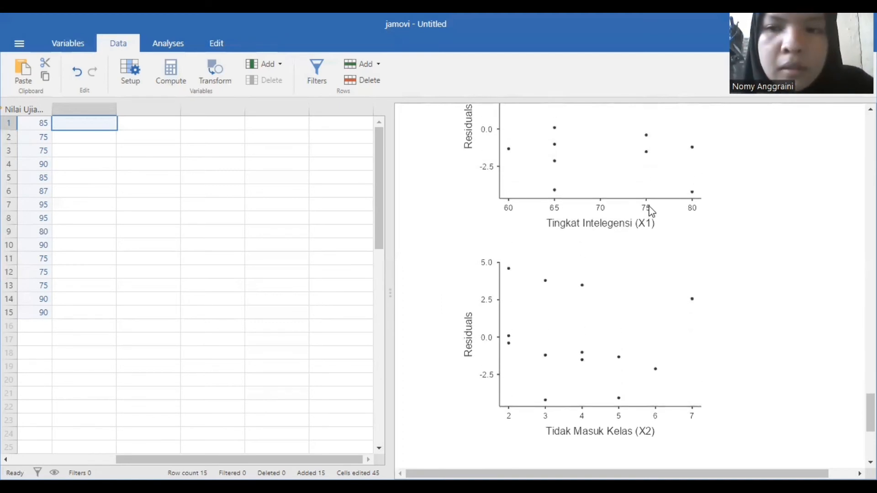
- Review the regression's model fit measures and comparison, Cook's distance, collinearity statistics, Shapiro-Wilk test and Q-Q plot in the results
scroll(652, 211, "up", 15)
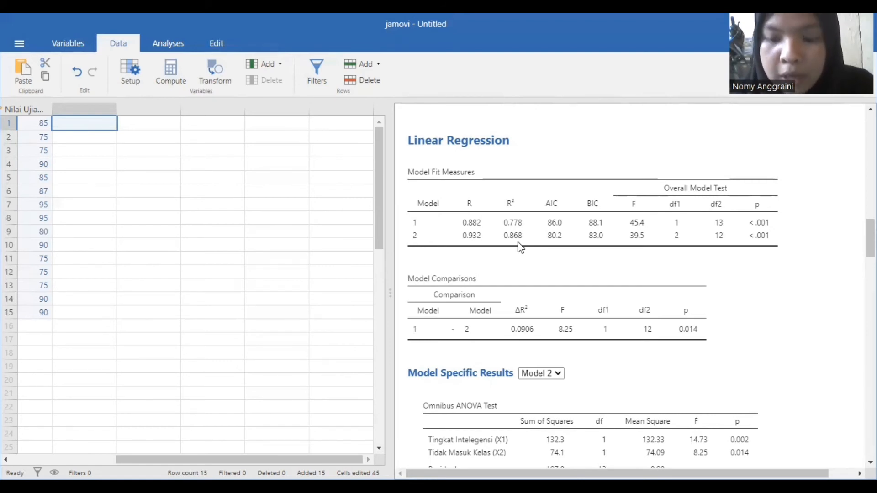
scroll(521, 247, "down", 10)
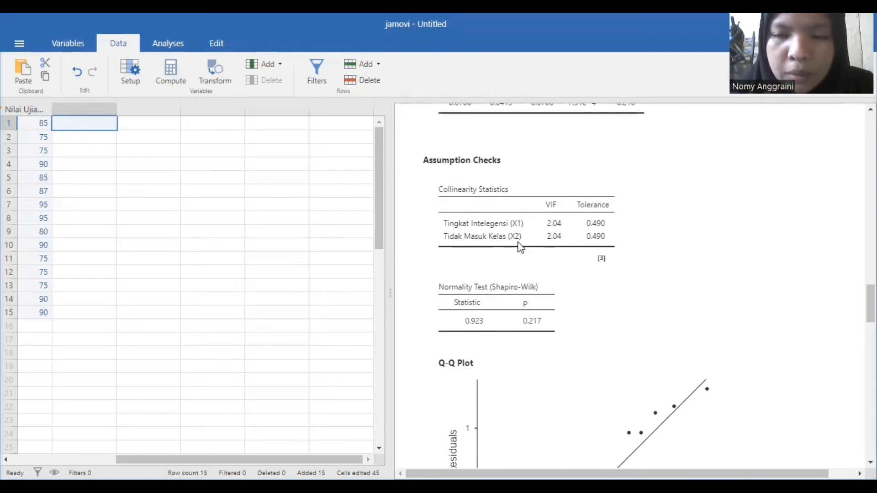
scroll(521, 248, "down", 1)
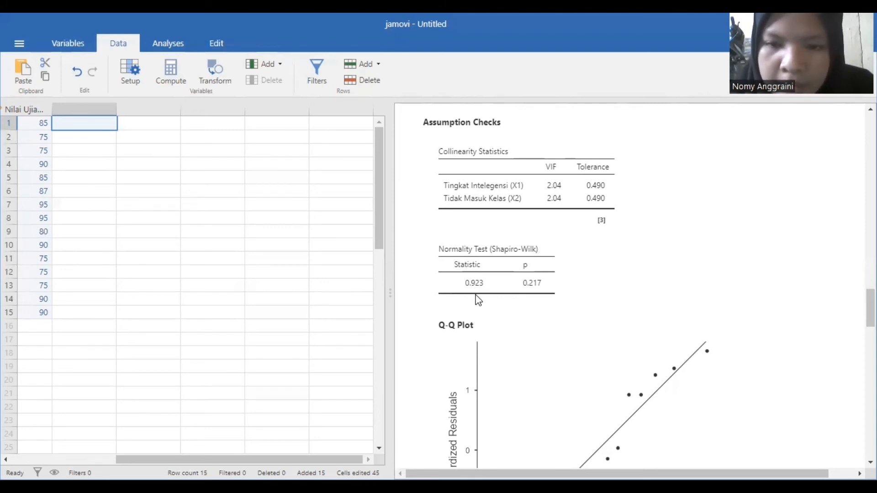
scroll(478, 300, "down", 3)
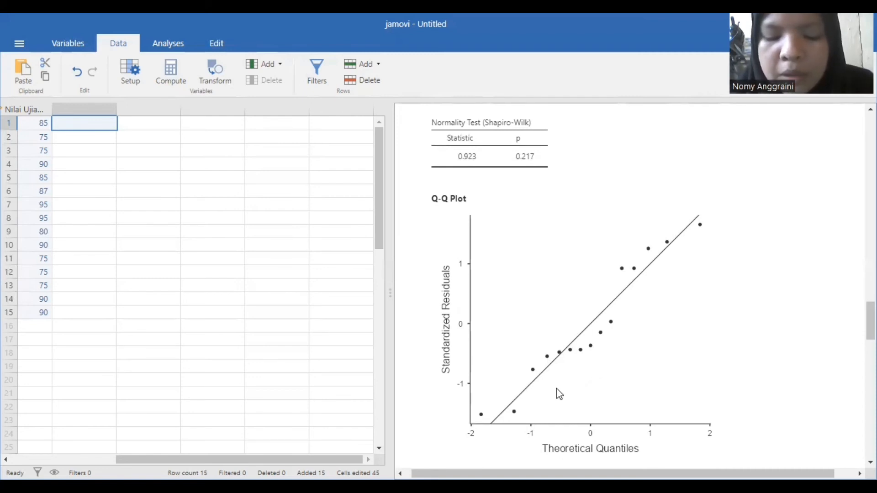
scroll(556, 389, "down", 7)
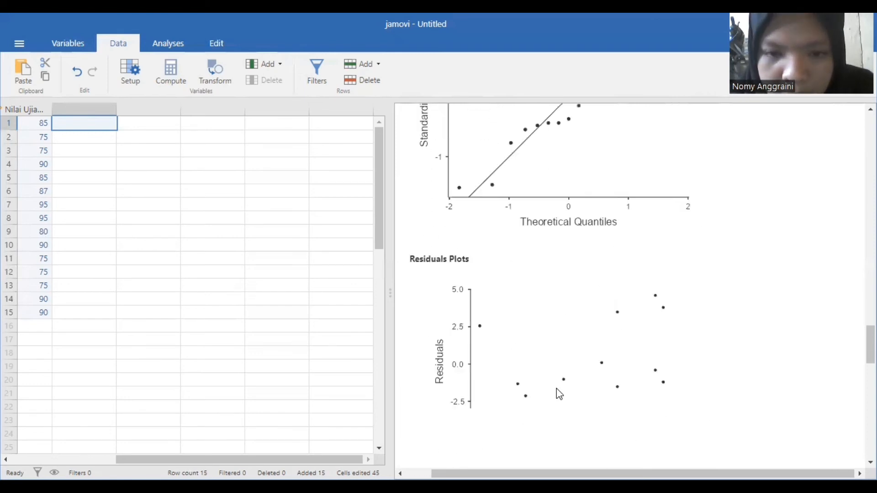
scroll(559, 393, "down", 1)
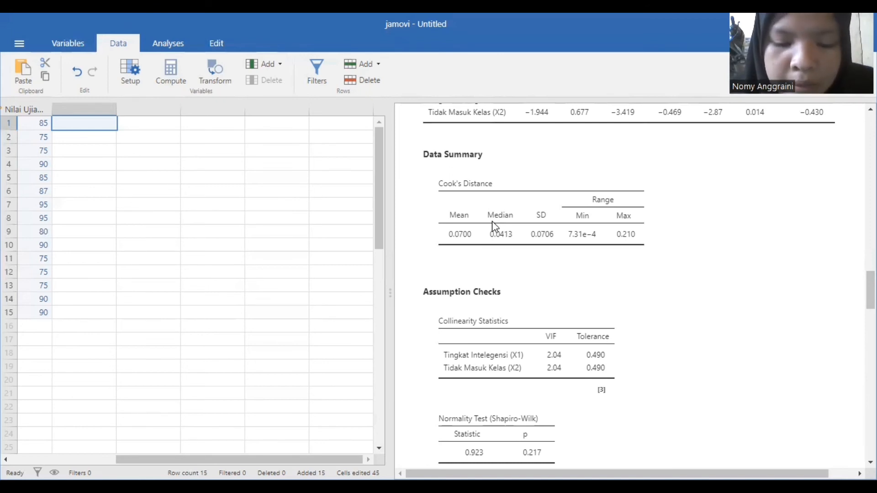
scroll(492, 221, "down", 3)
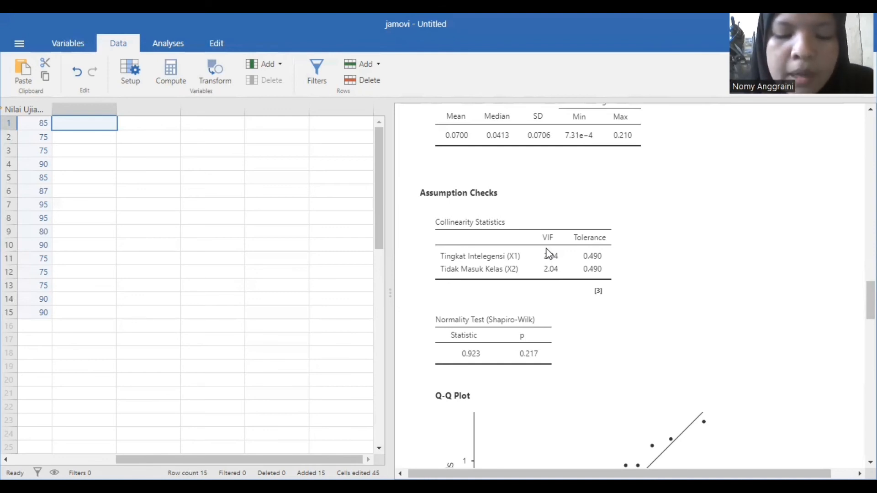
scroll(548, 253, "up", 10)
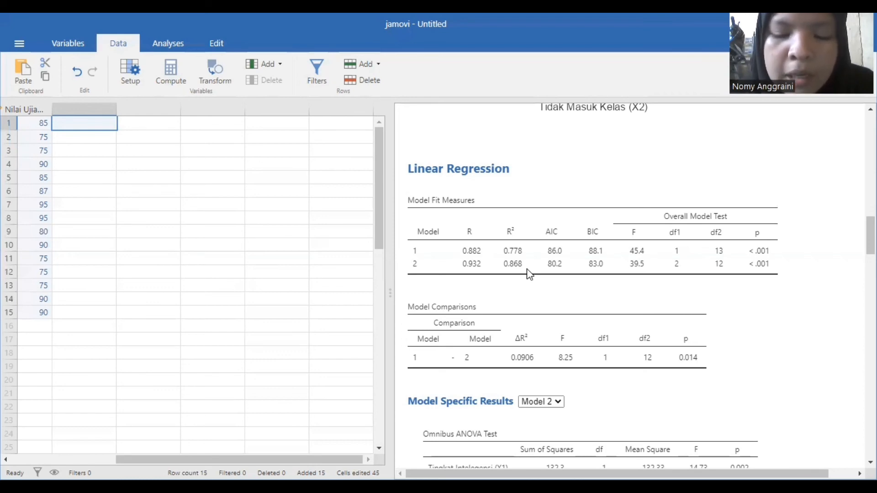
scroll(528, 274, "down", 5)
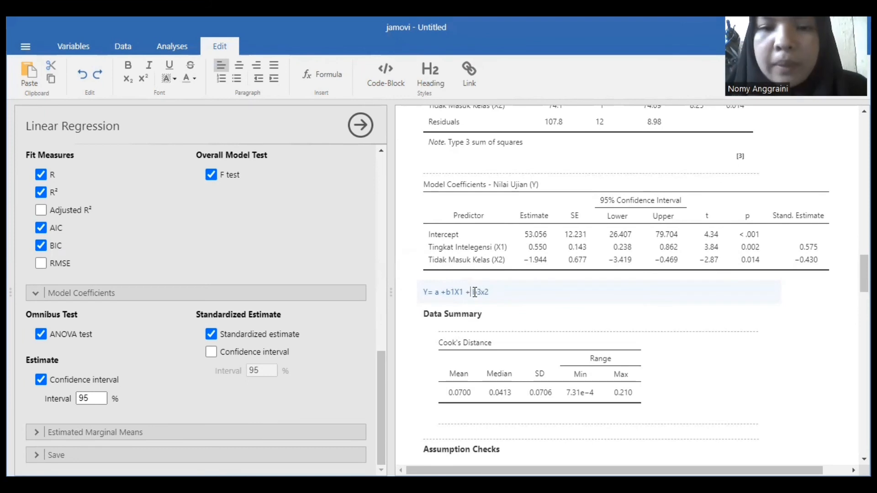
- In the note below the coefficients table, correct the general equation's last term to b3X2 and start a second line with "NILAI UJIAN +"
scroll(475, 293, "down", 1)
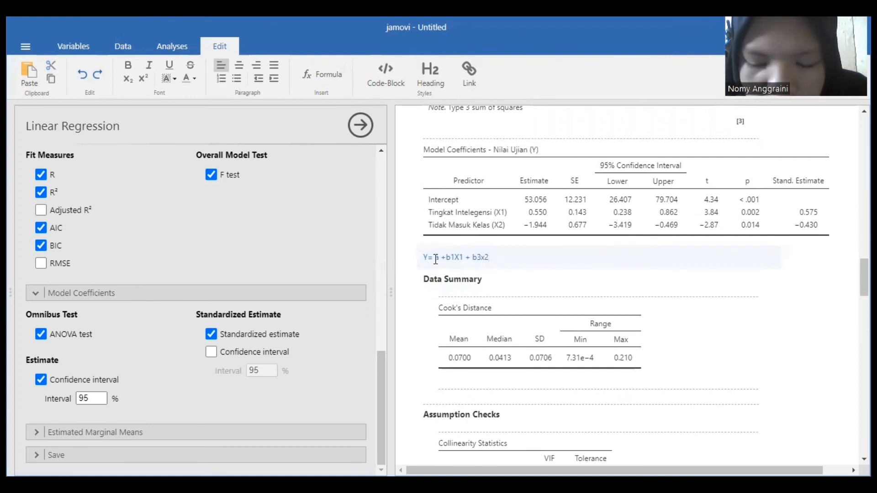
left_click(472, 259)
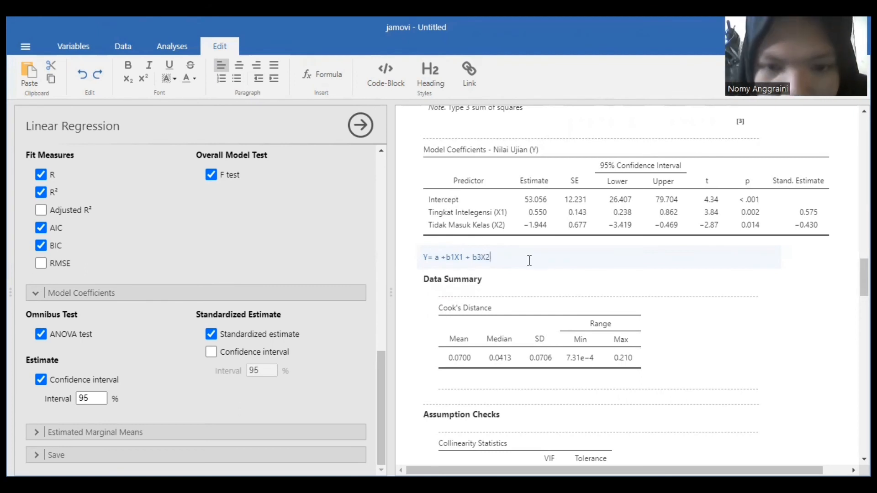
key("Return")
type("N")
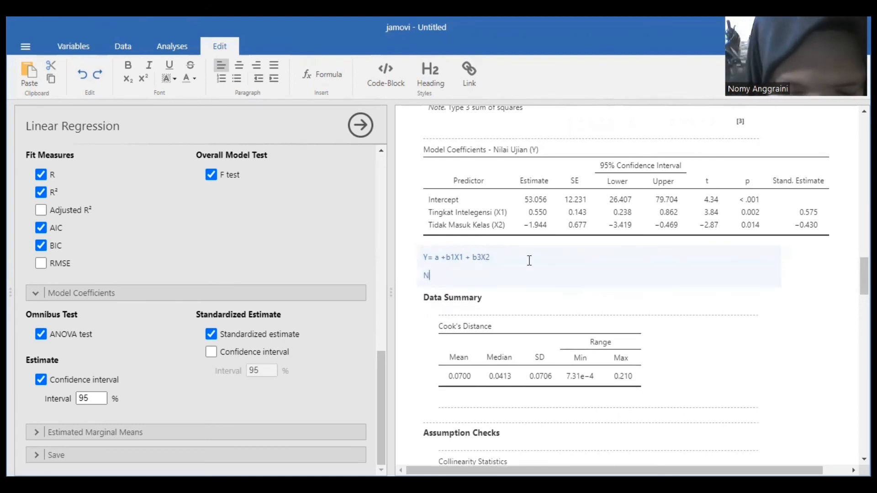
type("ILAI ")
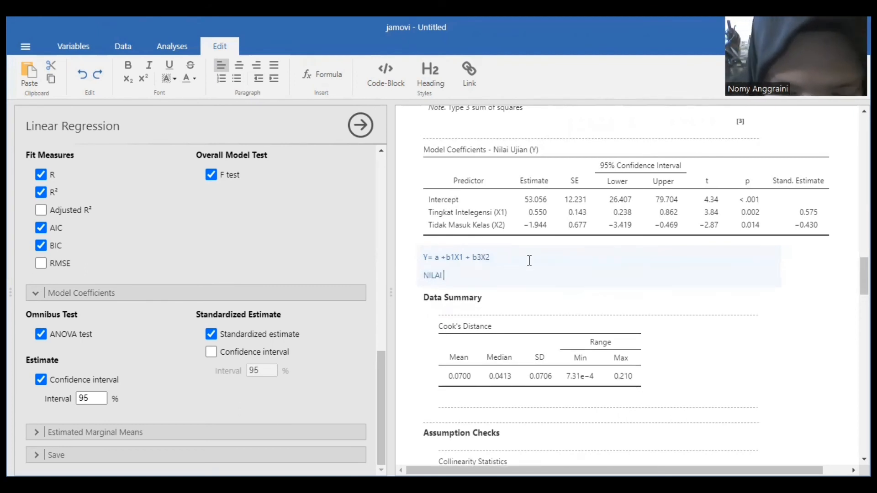
type("UJIAN ")
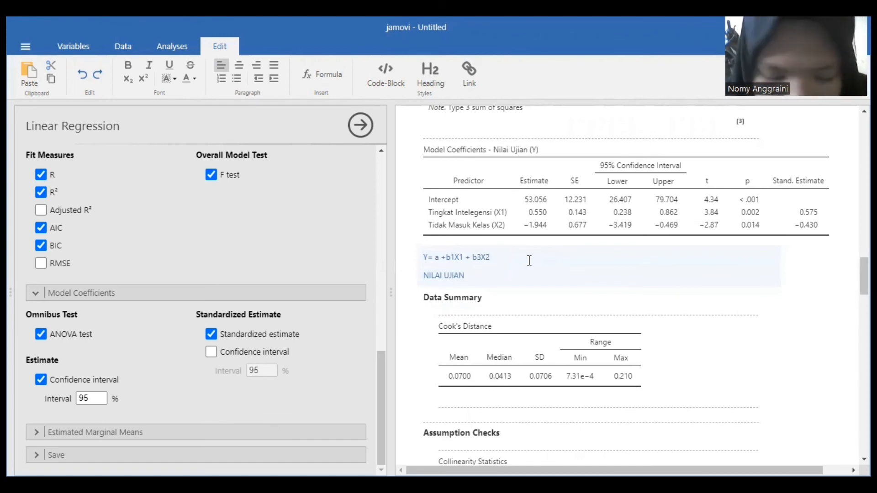
type("+")
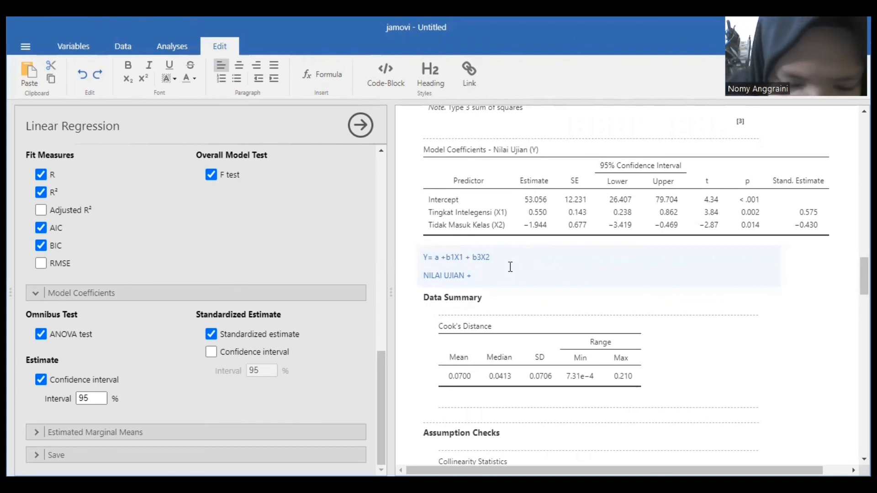
- Continue the second equation line with the intercept 53.056 and the first predictor's term, written as "53.056+ (0.550) *XI"
type("5")
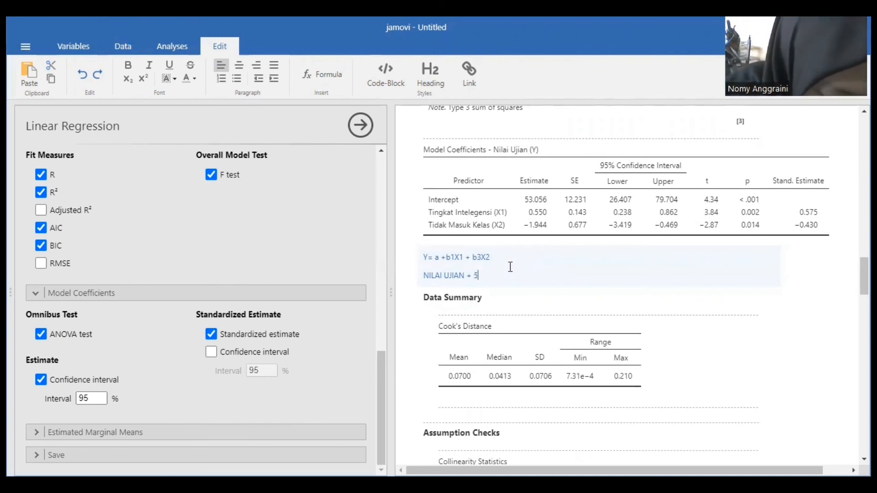
type("3.05")
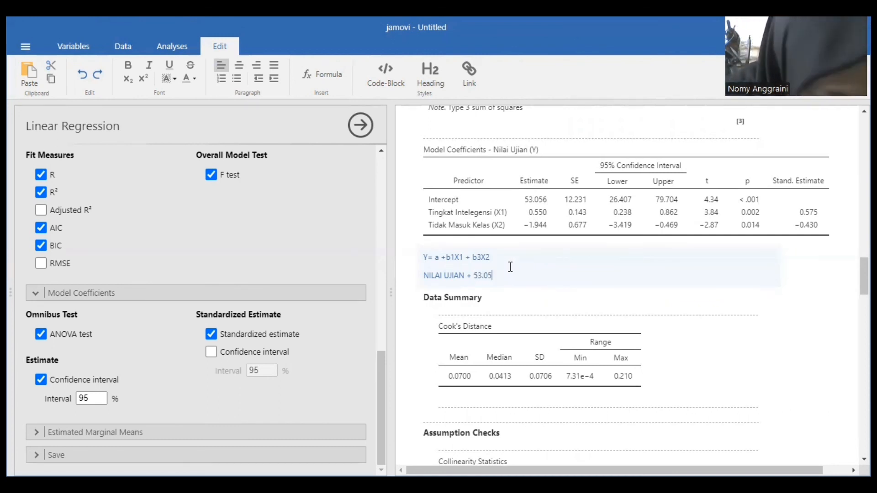
type("6+")
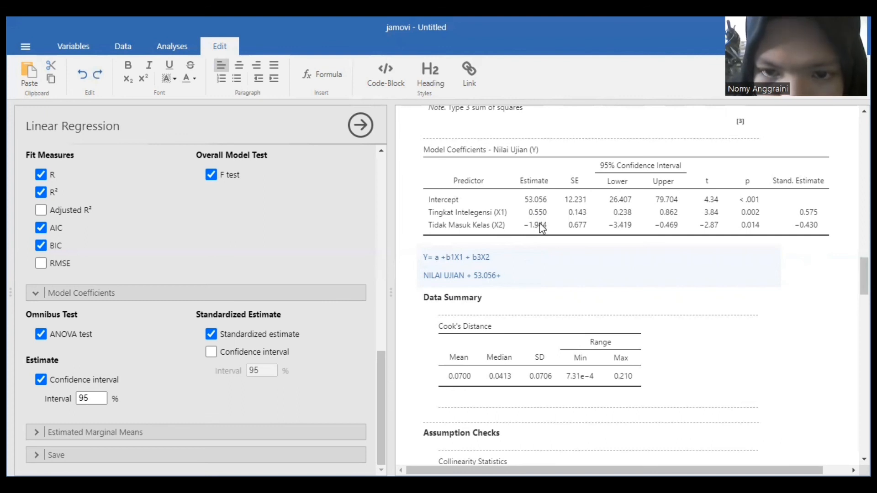
type("0")
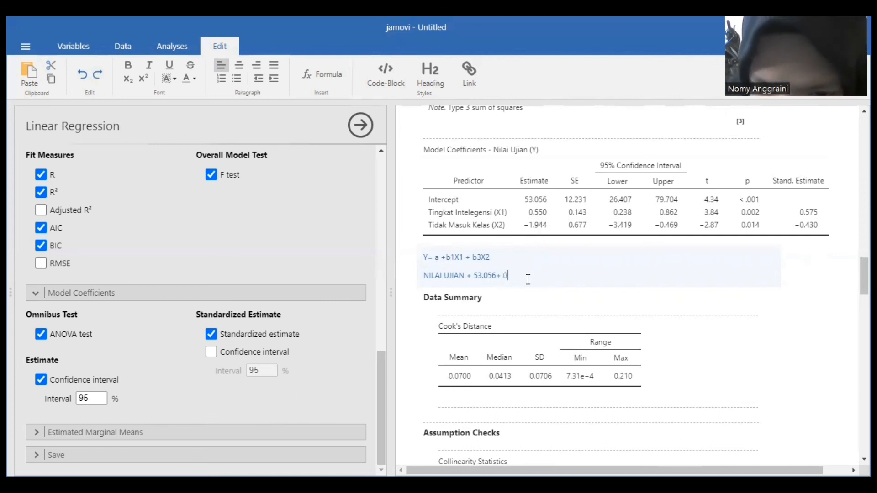
key("BackSpace")
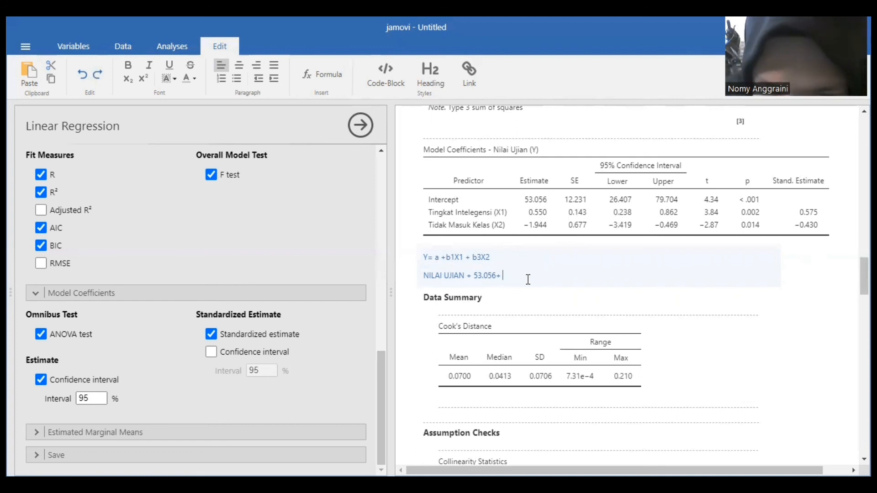
type("(0")
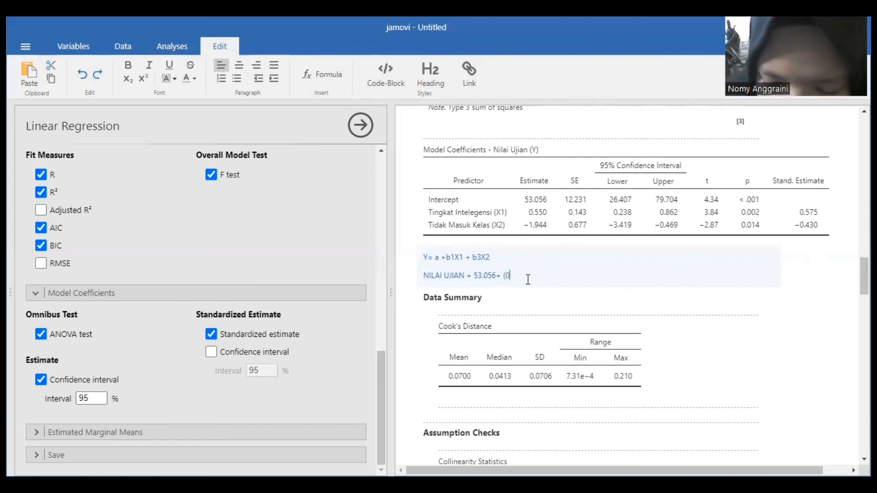
type(".5")
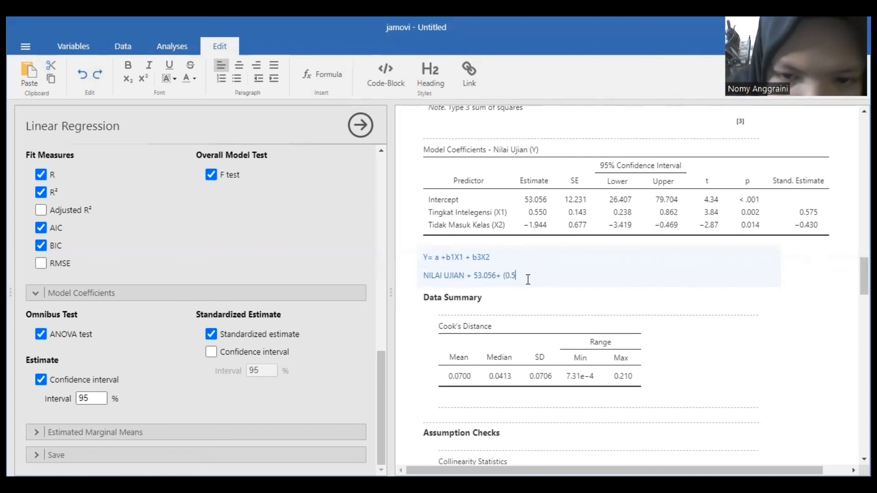
type("50)")
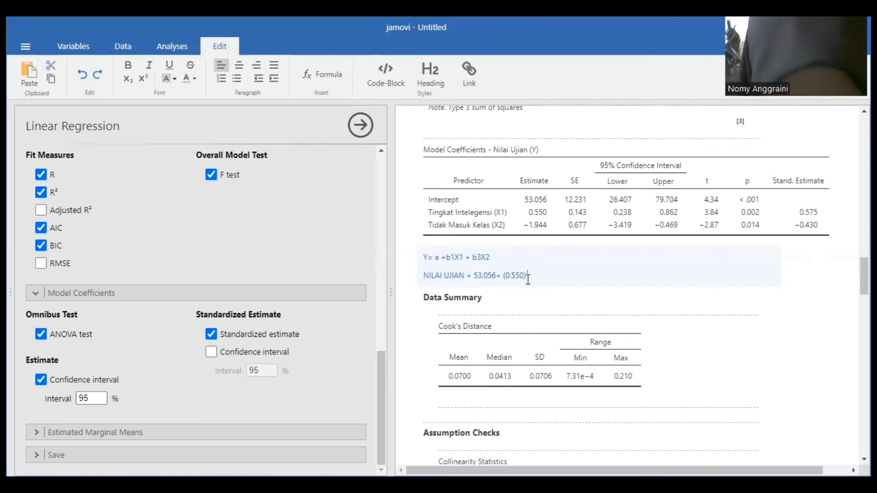
type("*")
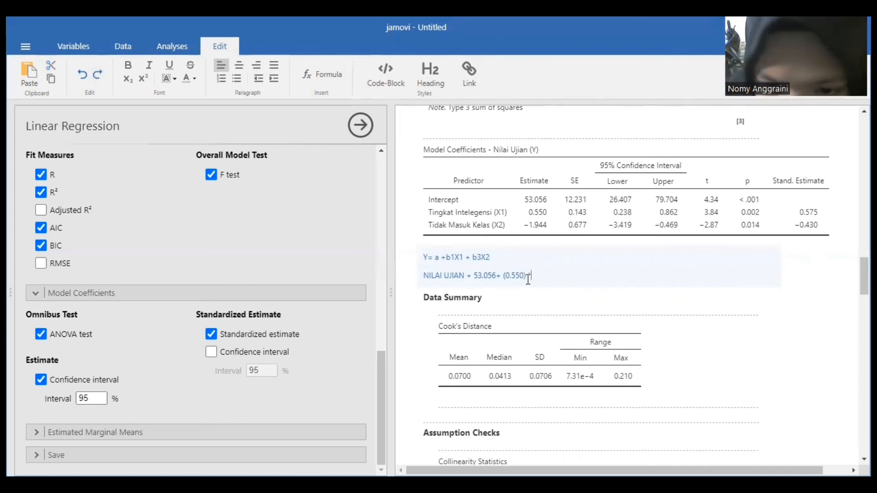
type("X1")
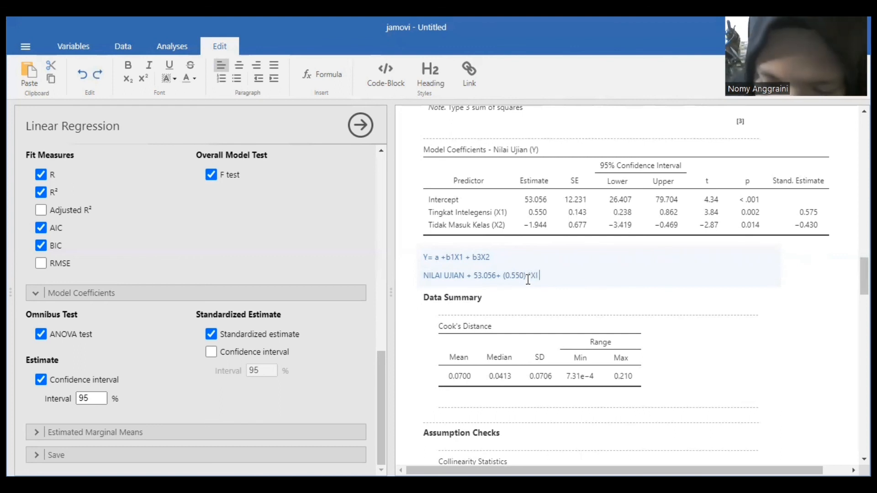
- Complete the second equation line in the note below the coefficients table with the second predictor's term, written as "+ (-1.944*X2)"
type(" + ")
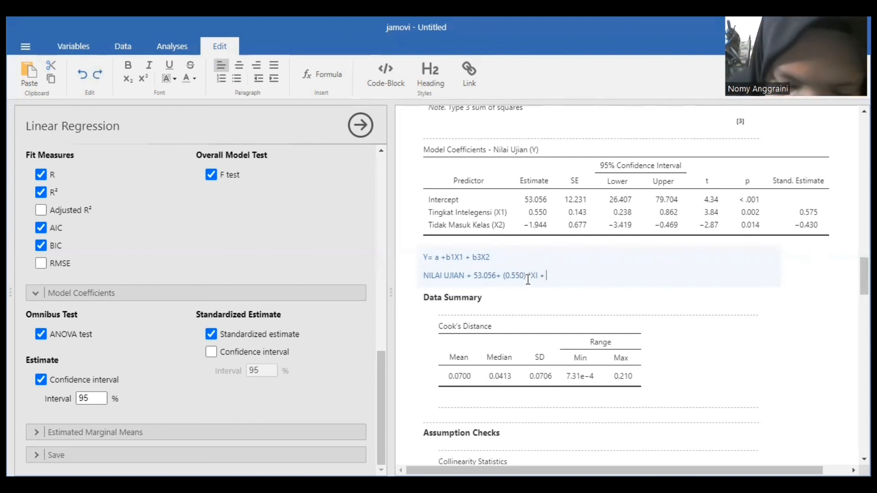
type("(")
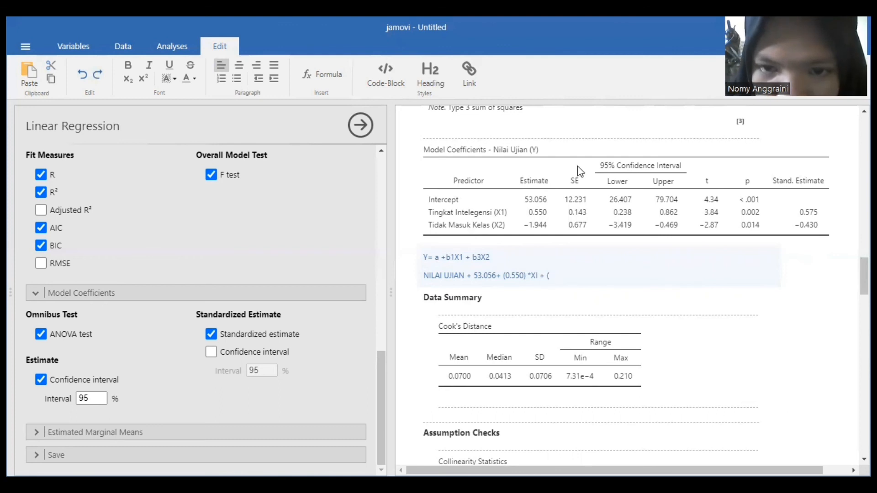
type("-")
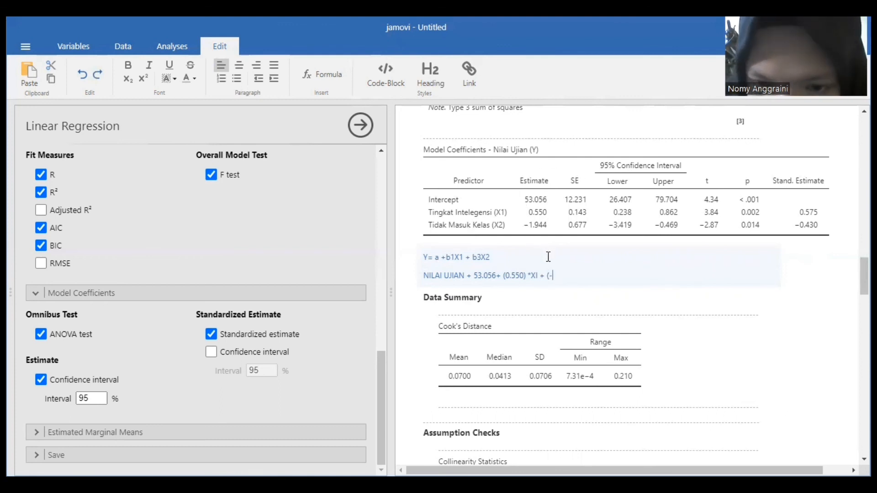
type("1")
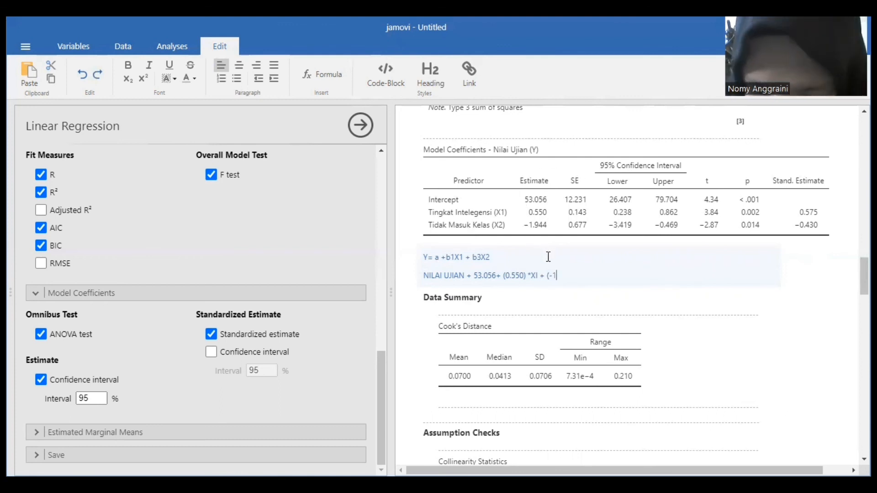
type(".")
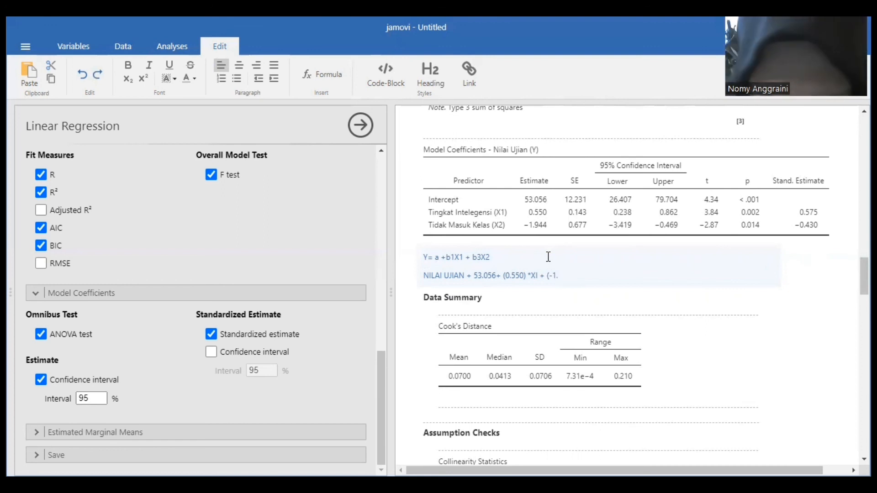
type("944")
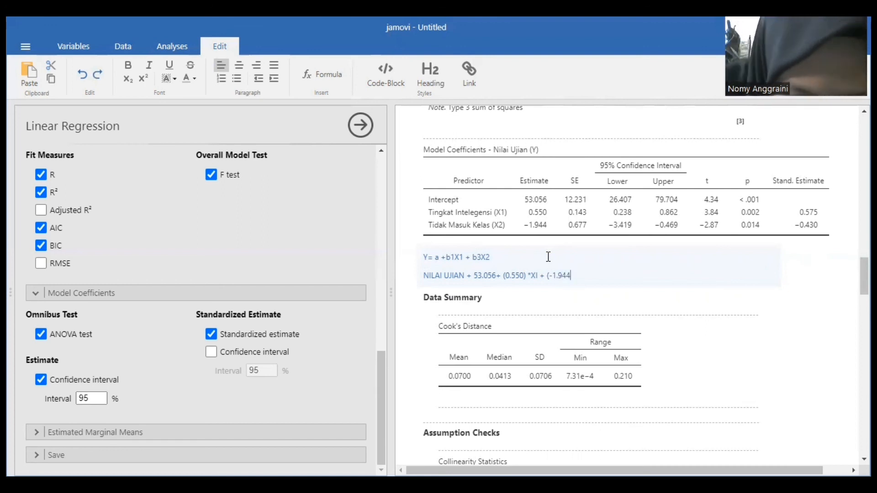
type("*")
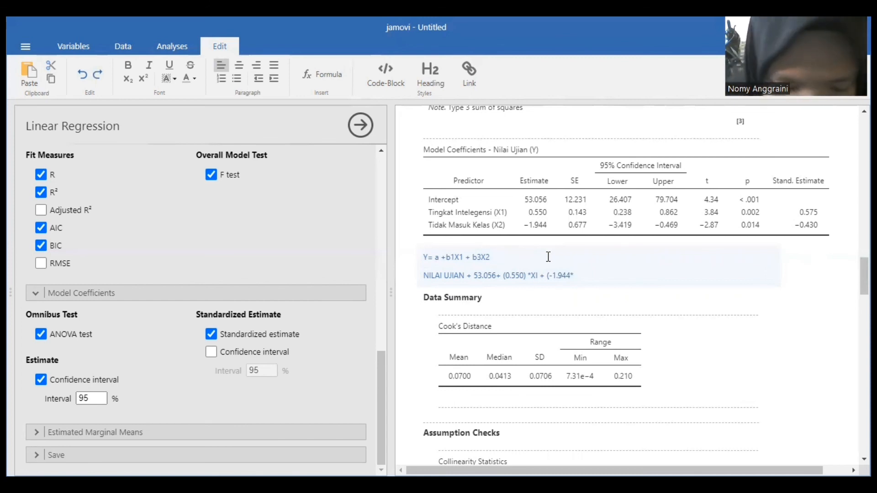
type("X2")
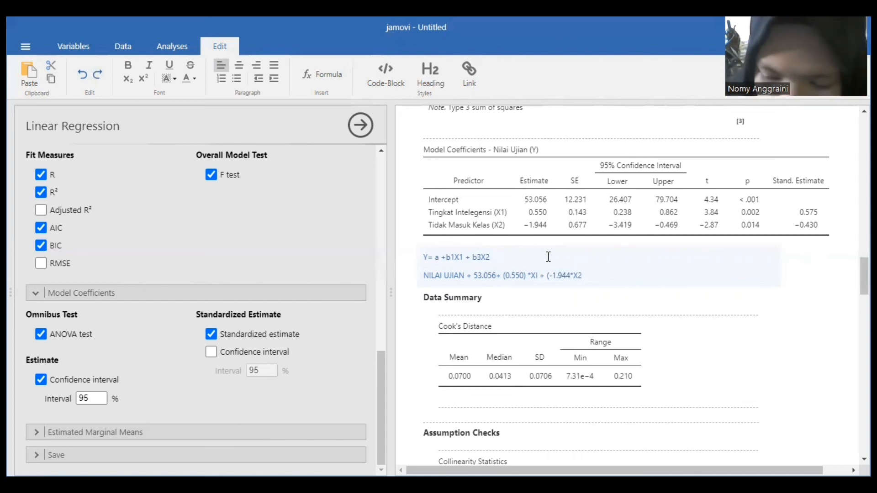
type(")")
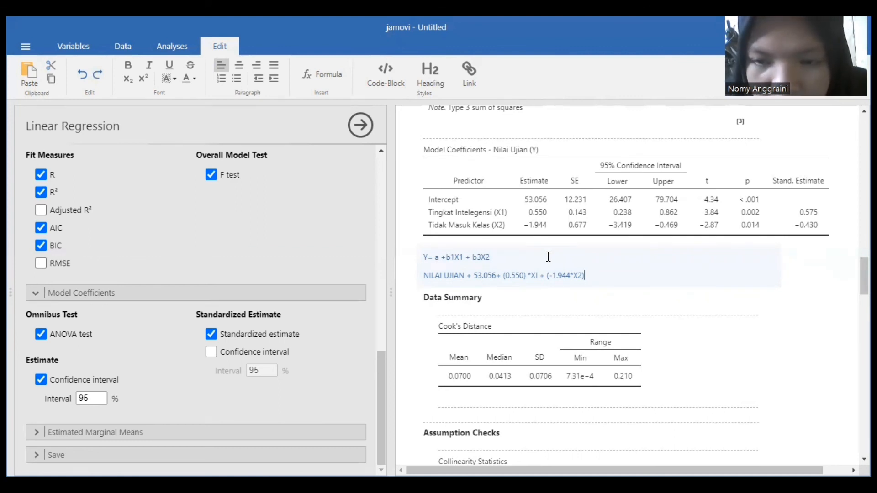
scroll(659, 303, "up", 2)
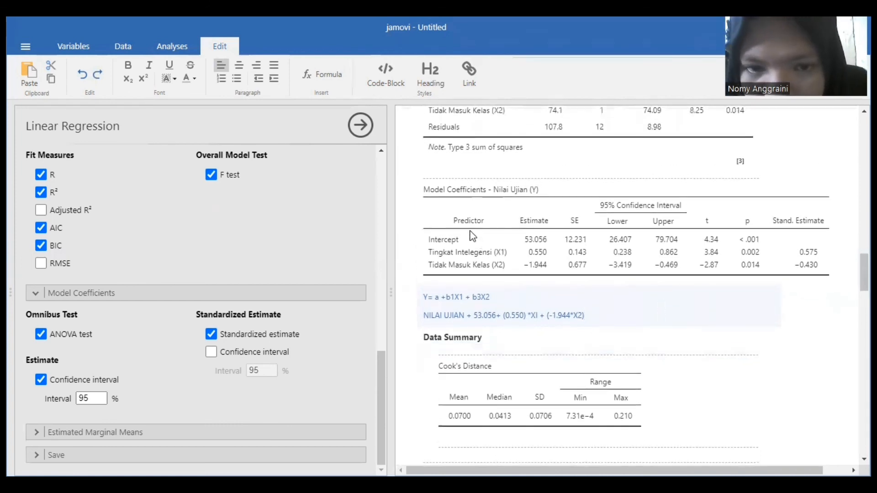